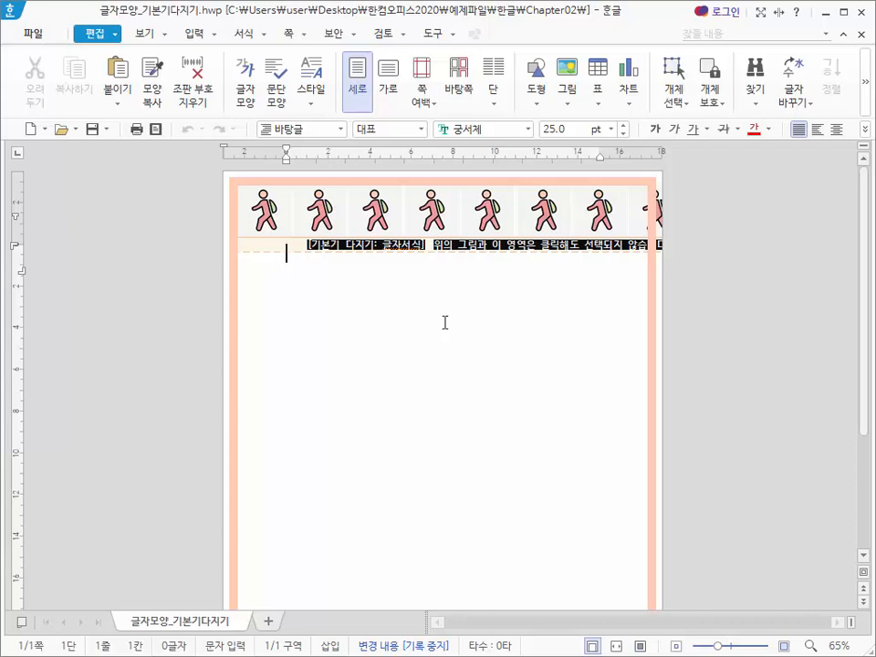
Zoom the page view out and back in, finishing at 50% magnification
{"action": "scroll", "coordinate": [415, 372], "scroll_direction": "down", "scroll_amount": 3}
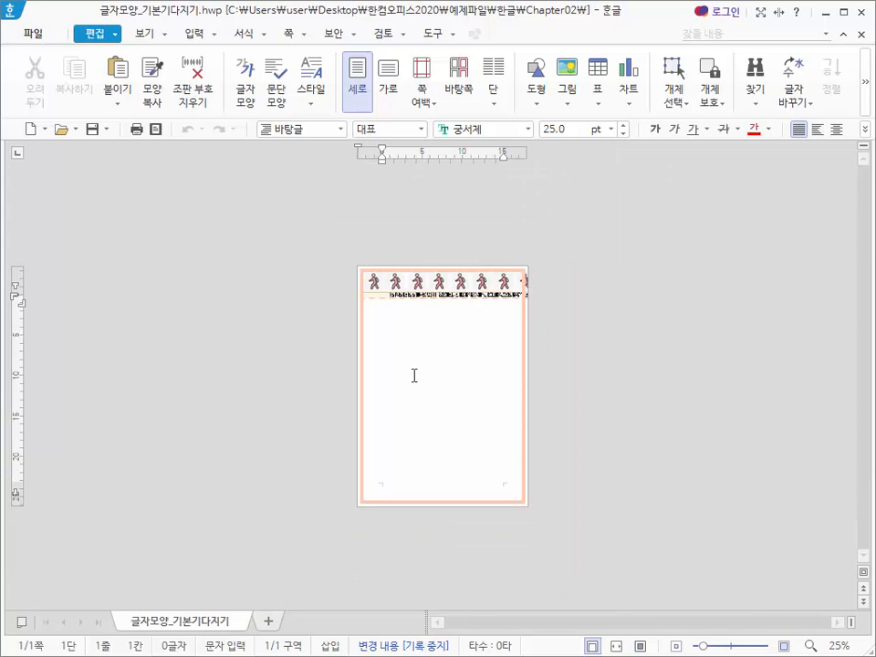
{"action": "scroll", "coordinate": [414, 375], "scroll_direction": "down", "scroll_amount": 3}
{"action": "scroll", "coordinate": [414, 375], "scroll_direction": "up", "scroll_amount": 5}
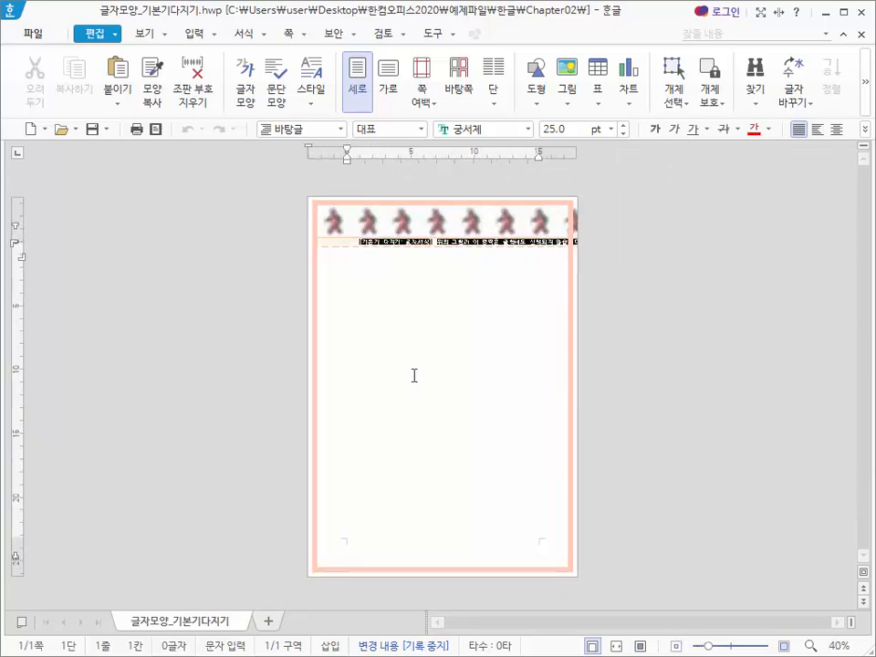
{"action": "scroll", "coordinate": [414, 375], "scroll_direction": "up", "scroll_amount": 2}
{"action": "scroll", "coordinate": [414, 375], "scroll_direction": "down", "scroll_amount": 1}
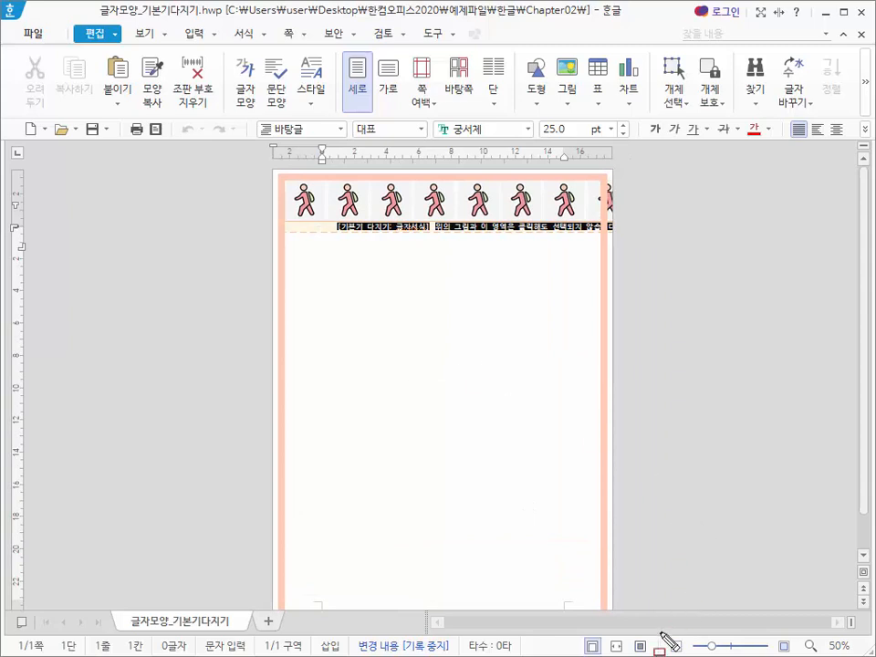
Magnify the page view to 305% and reduce it back to 49%
{"action": "mouse_move", "coordinate": [666, 630]}
{"action": "left_mouse_down"}
{"action": "mouse_move", "coordinate": [686, 642]}
{"action": "mouse_move", "coordinate": [755, 651]}
{"action": "mouse_move", "coordinate": [860, 655]}
{"action": "left_mouse_up"}
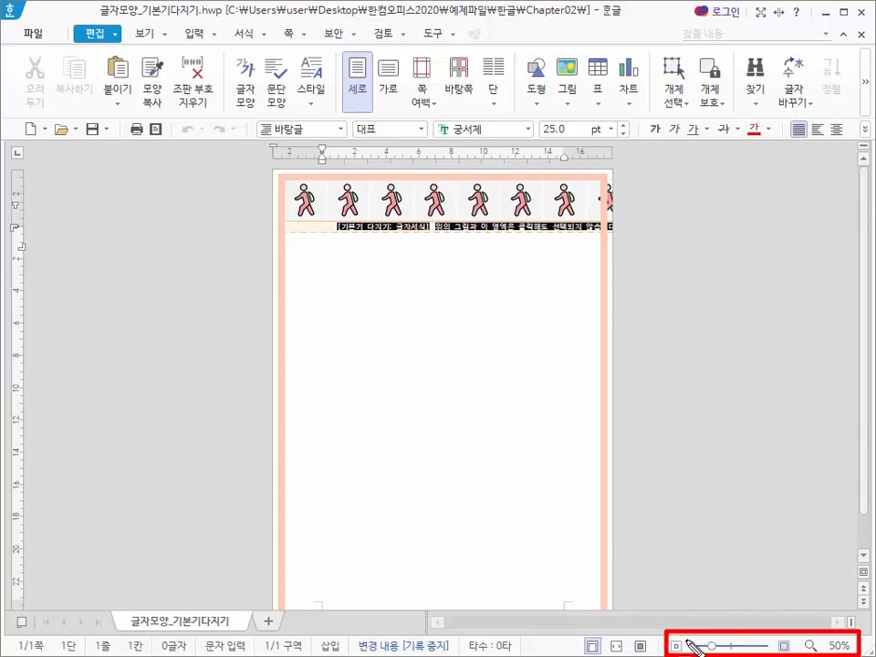
{"action": "mouse_move", "coordinate": [693, 636]}
{"action": "left_mouse_down"}
{"action": "mouse_move", "coordinate": [737, 655]}
{"action": "mouse_move", "coordinate": [773, 655]}
{"action": "left_mouse_up"}
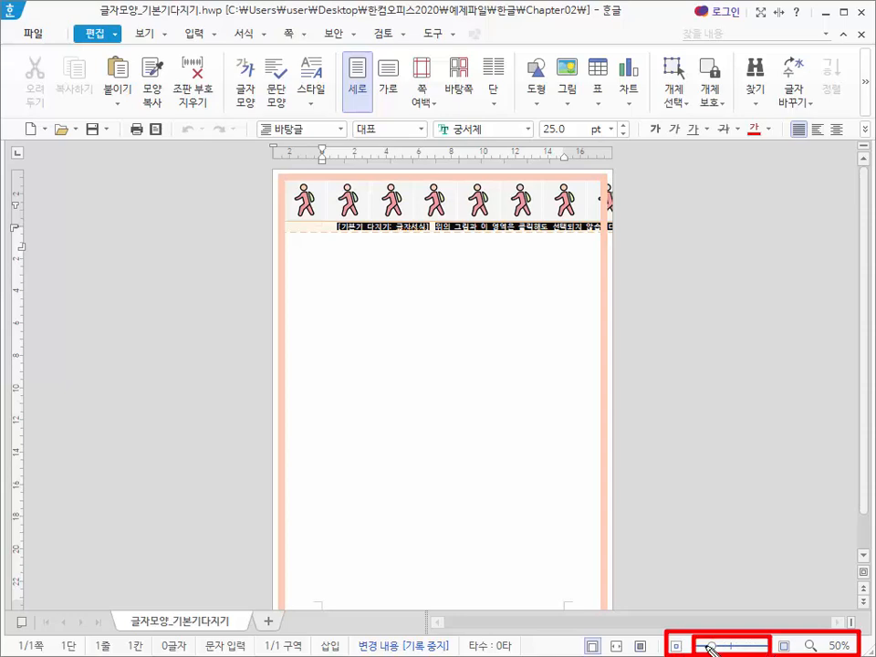
{"action": "key", "text": "Escape"}
{"action": "left_click", "coordinate": [729, 646]}
{"action": "left_click", "coordinate": [748, 646]}
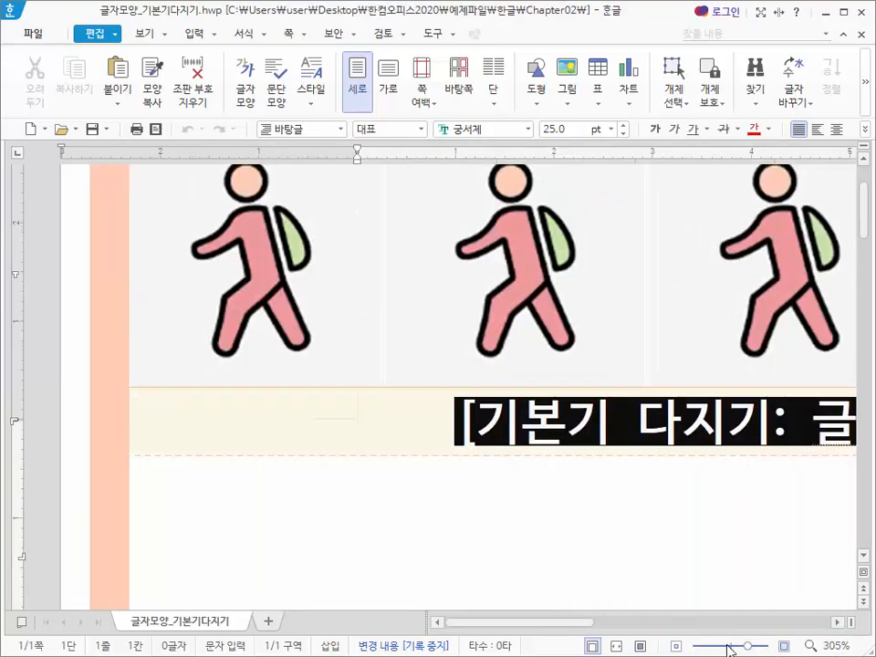
{"action": "left_click", "coordinate": [726, 646]}
{"action": "left_click", "coordinate": [713, 646]}
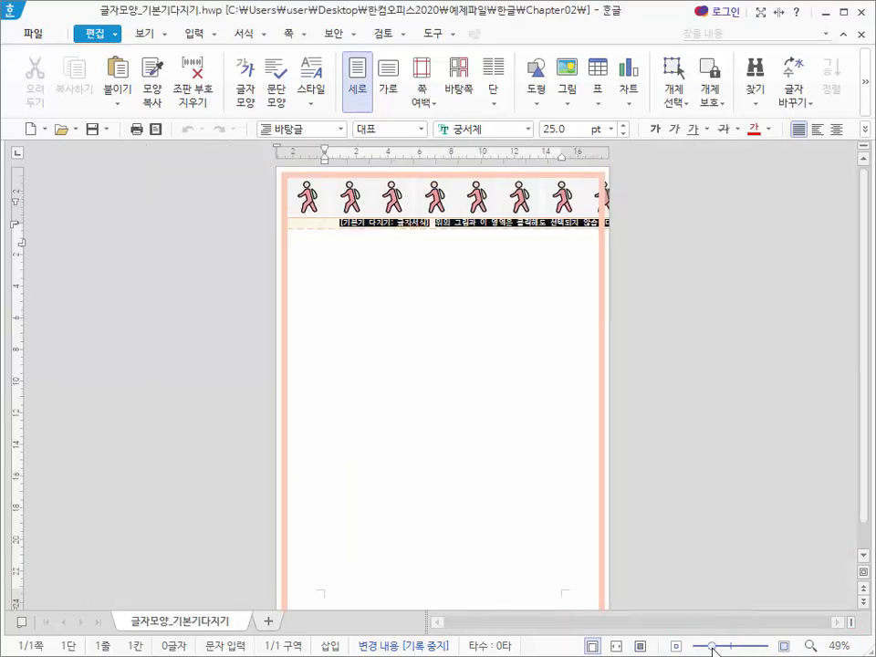
Examine the zoom settings for magnification, page layout and page movement, including the multiple-page layout (여러 쪽)
{"action": "left_click", "coordinate": [144, 33]}
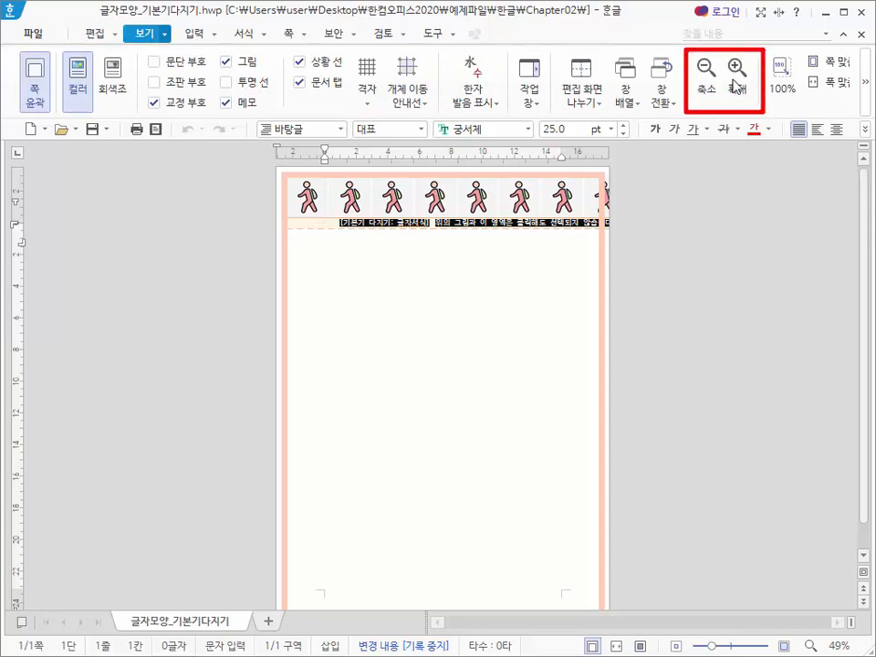
{"action": "left_click", "coordinate": [164, 36]}
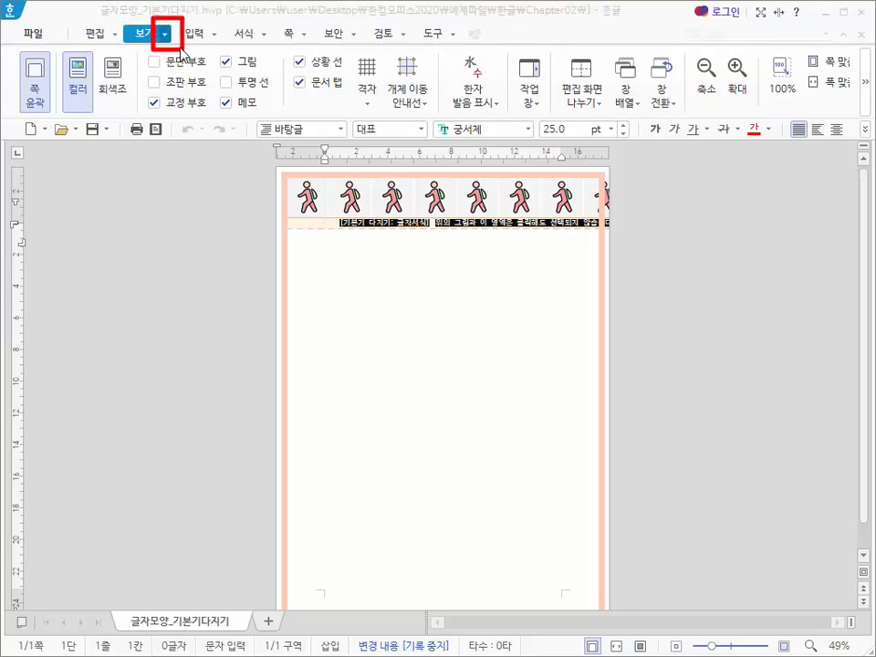
{"action": "left_click", "coordinate": [166, 36]}
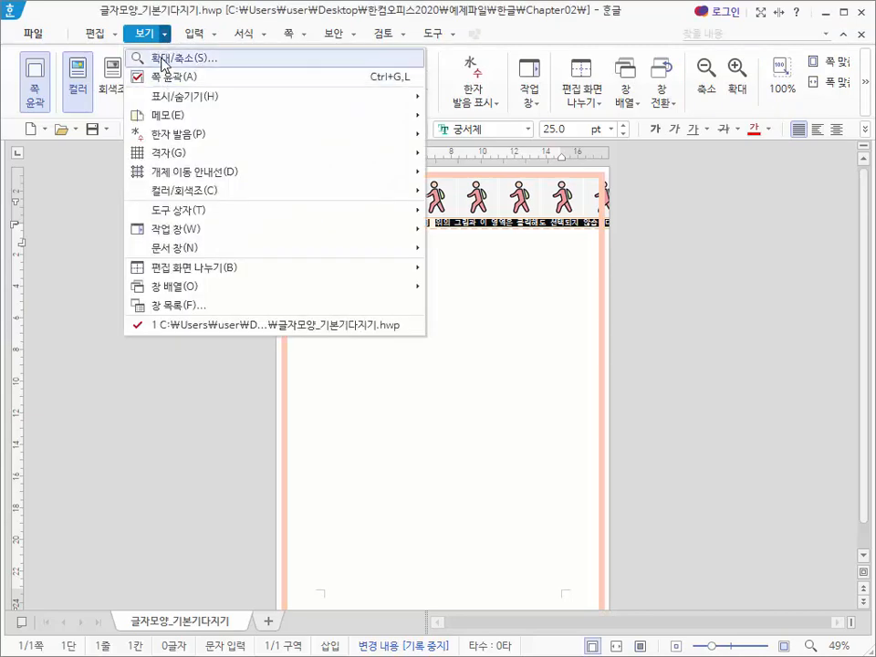
{"action": "left_click", "coordinate": [164, 58]}
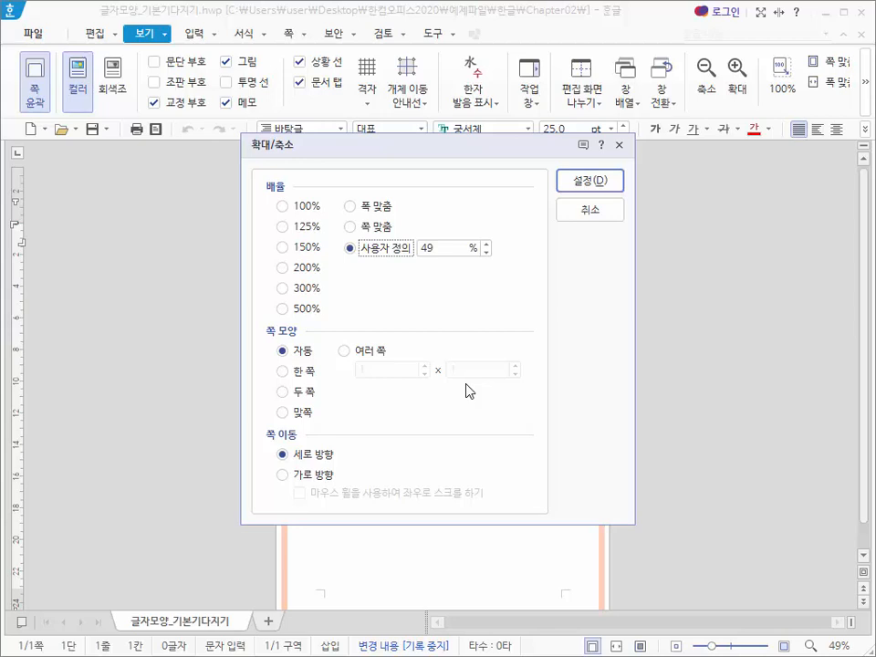
{"action": "left_click", "coordinate": [370, 358]}
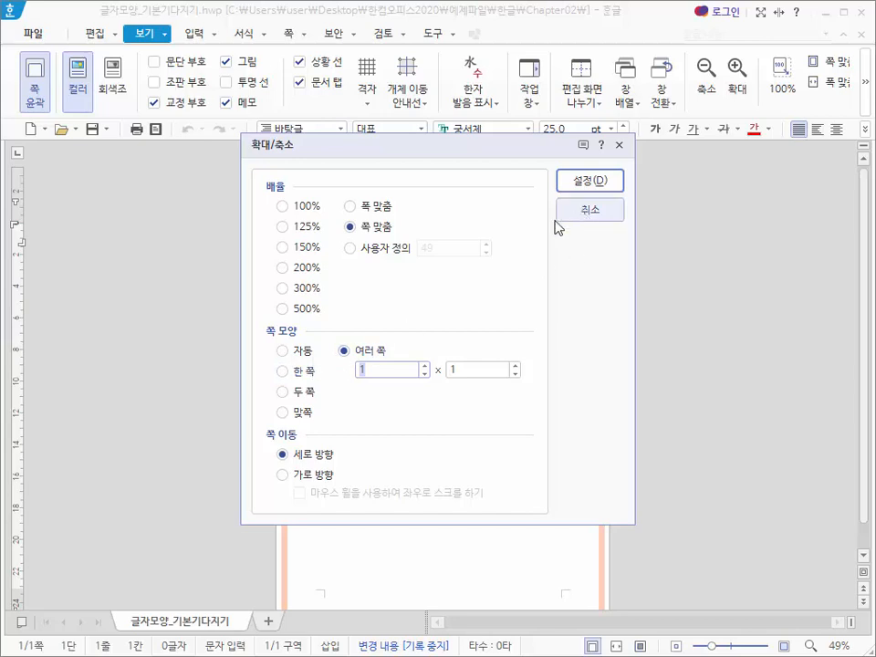
{"action": "left_click", "coordinate": [291, 351]}
{"action": "left_click", "coordinate": [579, 218]}
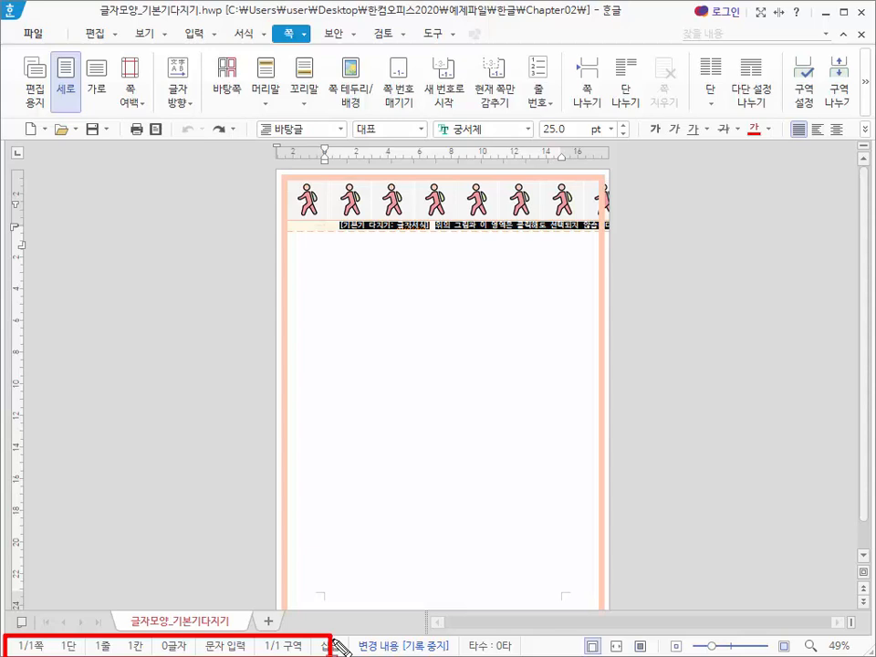
Change the document's page orientation to landscape (가로)
{"action": "key", "text": "Escape"}
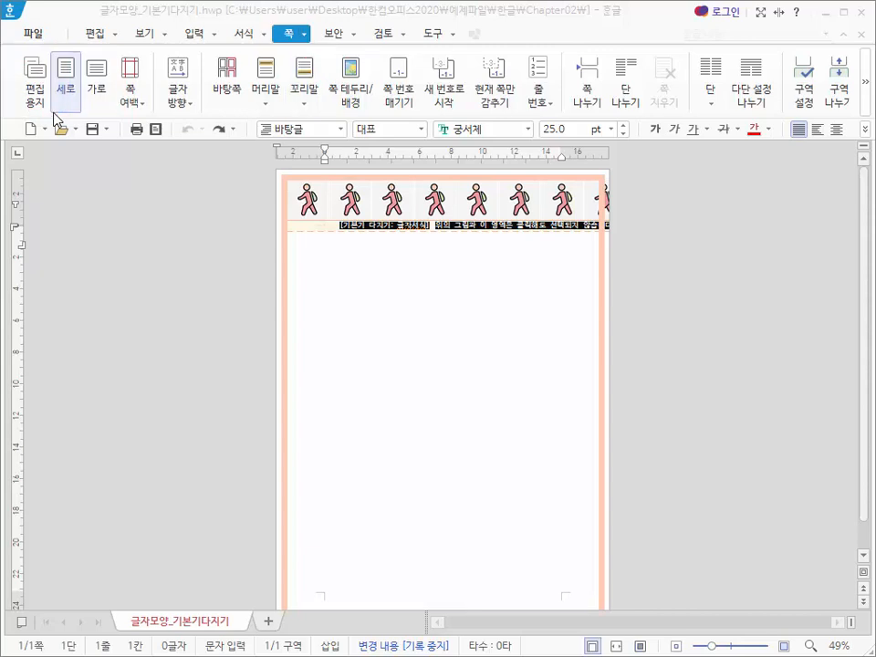
{"action": "left_click", "coordinate": [95, 73]}
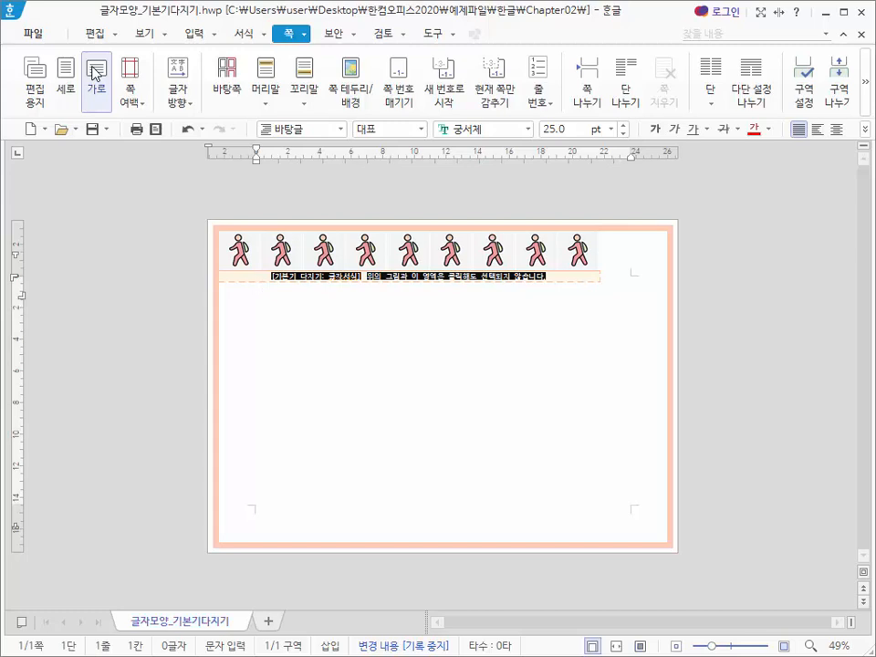
Set the landscape document's paper type to B5(46배판) [182 x 257 mm] in the page setup
{"action": "left_click", "coordinate": [39, 95]}
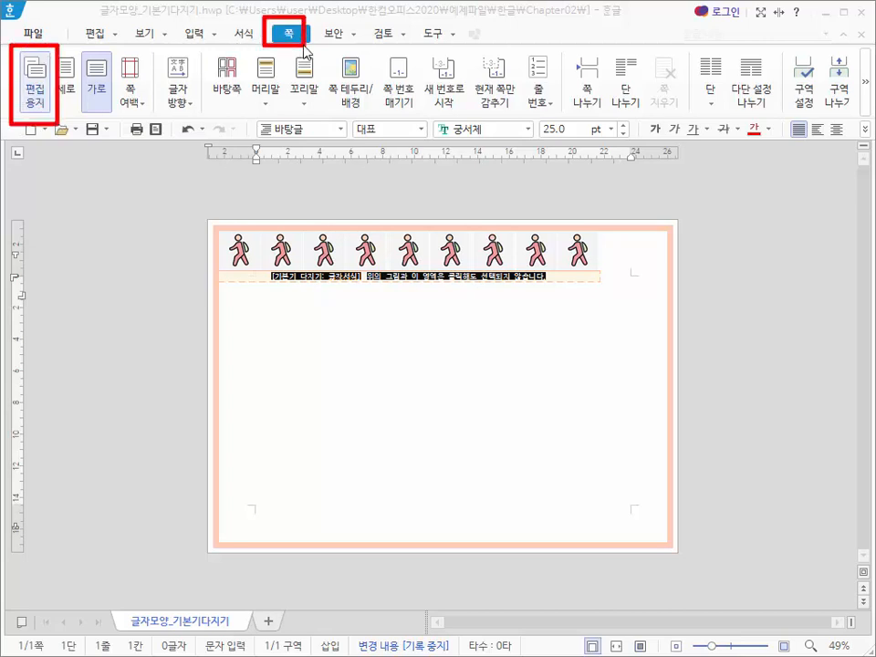
{"action": "left_click", "coordinate": [39, 93]}
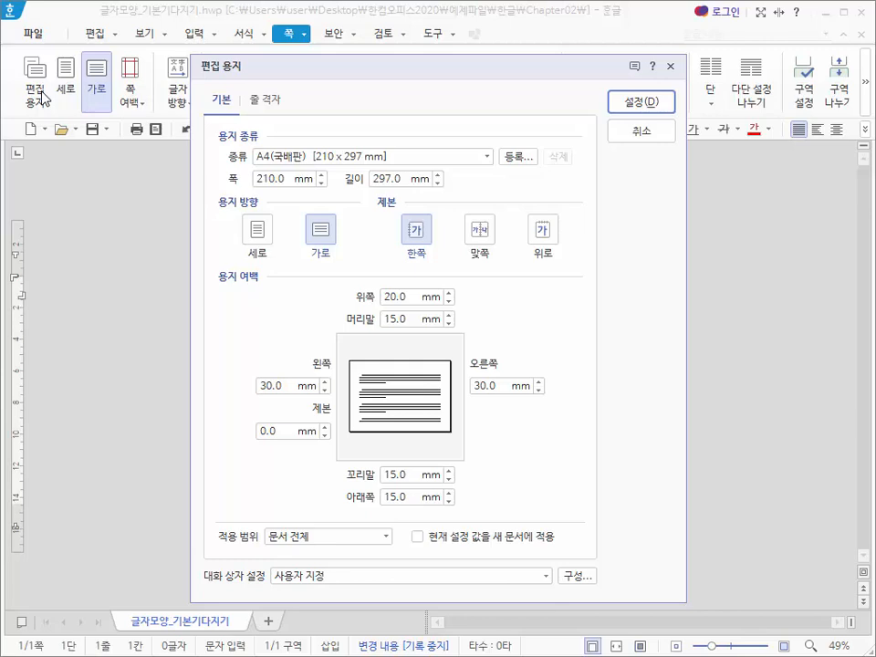
{"action": "left_click", "coordinate": [268, 102]}
{"action": "left_click", "coordinate": [220, 105]}
{"action": "left_click", "coordinate": [285, 157]}
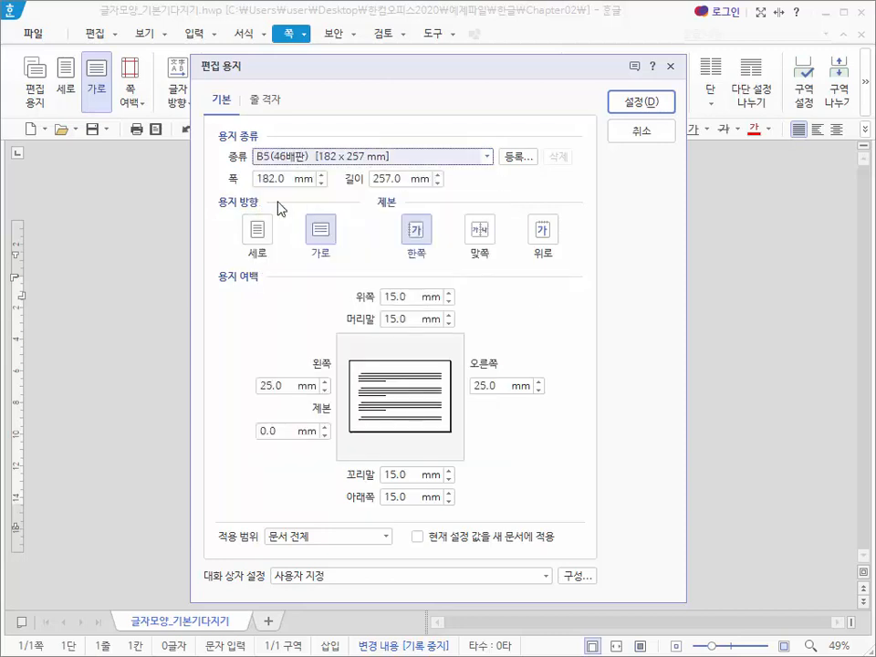
{"action": "left_click", "coordinate": [638, 103]}
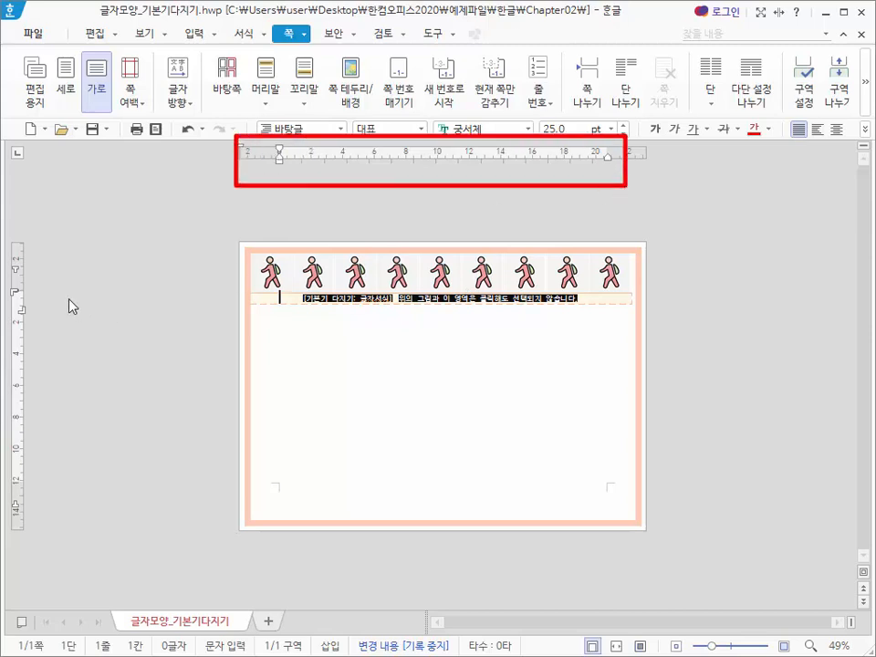
{"action": "left_click_drag", "start_coordinate": [9, 240], "coordinate": [54, 528]}
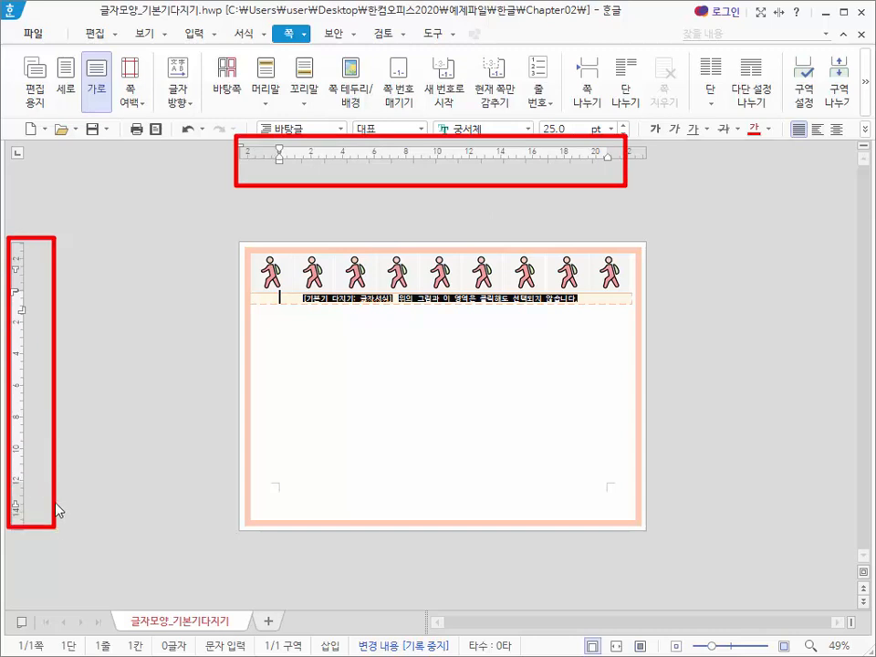
Switch the document's paper type to A4(국배판) [210 x 297 mm]
{"action": "left_click", "coordinate": [33, 89]}
{"action": "left_click", "coordinate": [288, 155]}
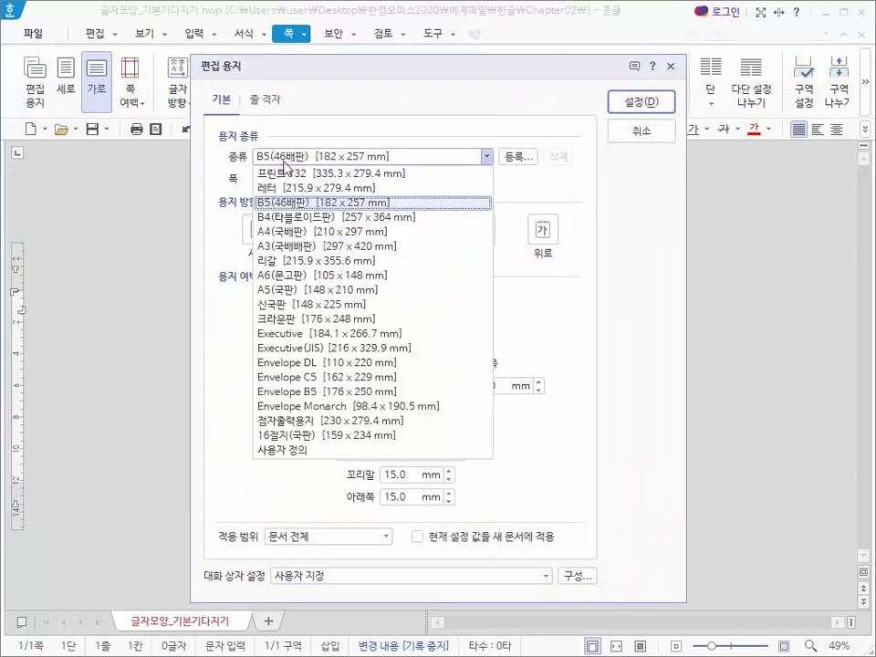
{"action": "left_click", "coordinate": [298, 232]}
{"action": "left_click", "coordinate": [636, 106]}
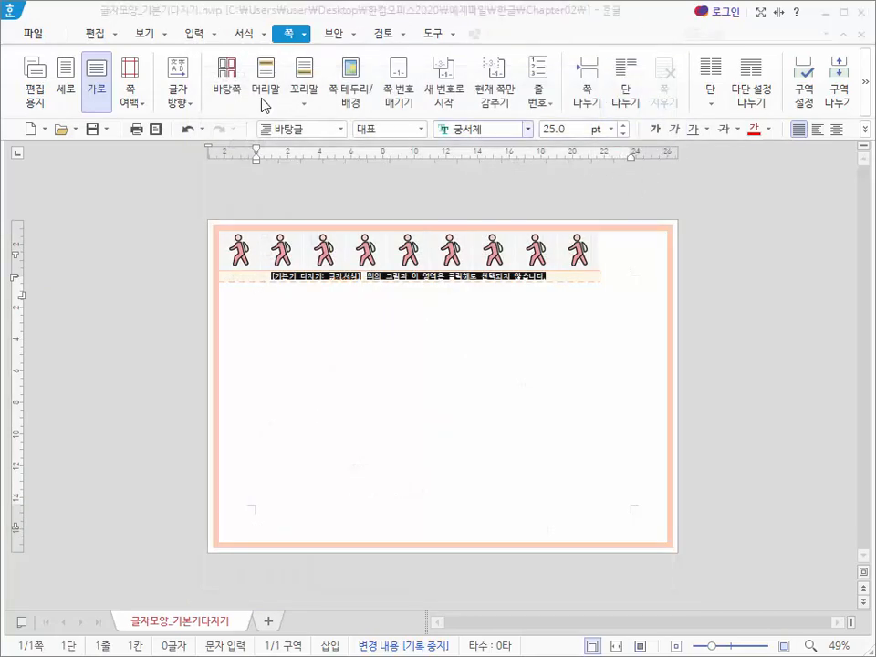
Change the document's paper type from A4 back to B5(46배판) [182 x 257 mm] and apply it
{"action": "left_click", "coordinate": [37, 82]}
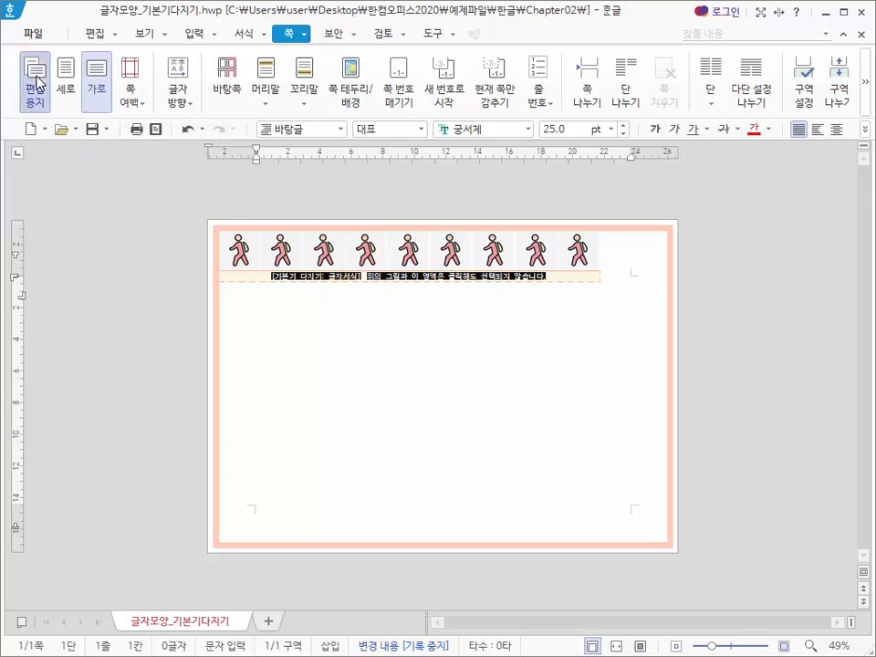
{"action": "left_click", "coordinate": [321, 161]}
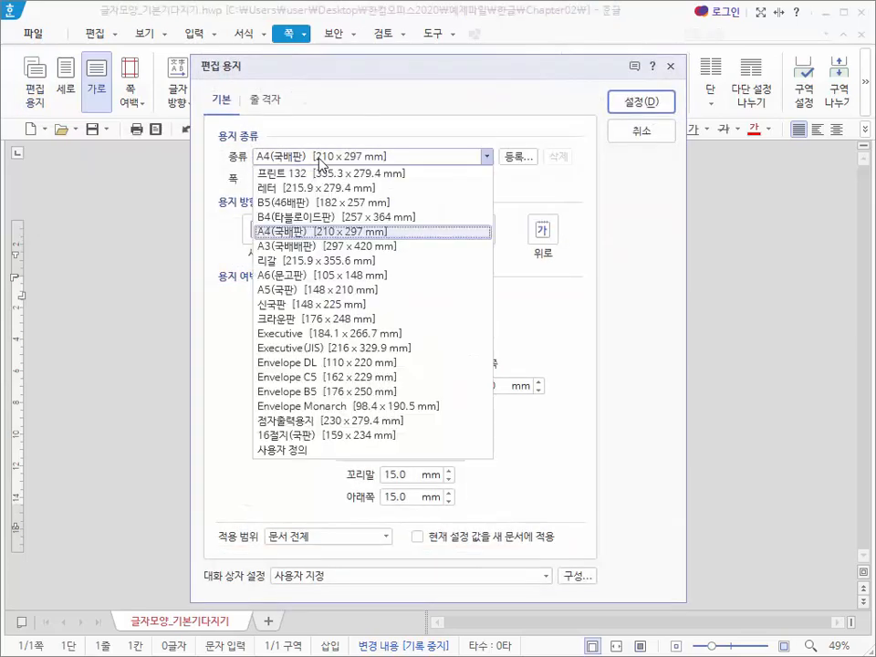
{"action": "left_click", "coordinate": [285, 202]}
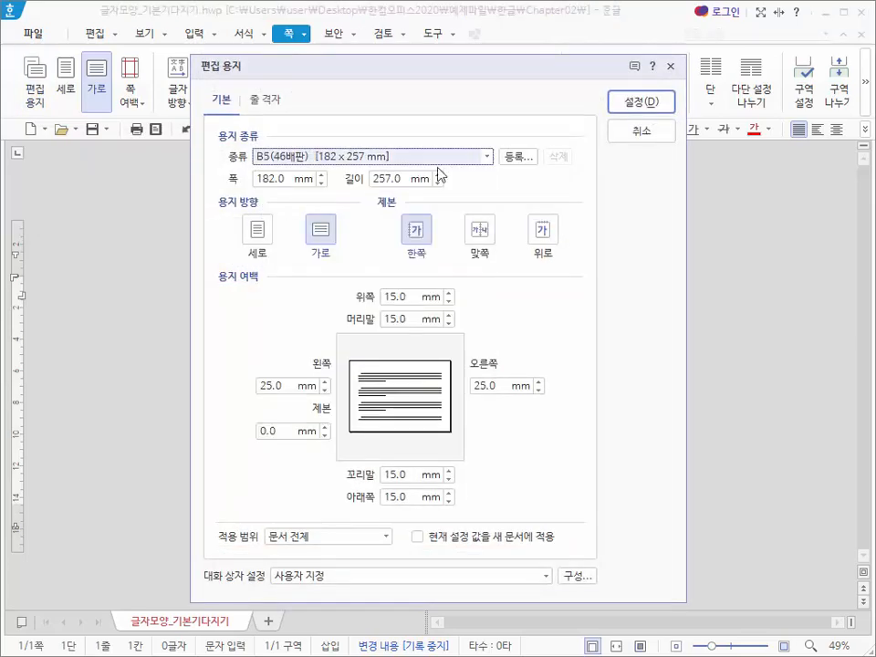
{"action": "left_click", "coordinate": [627, 101]}
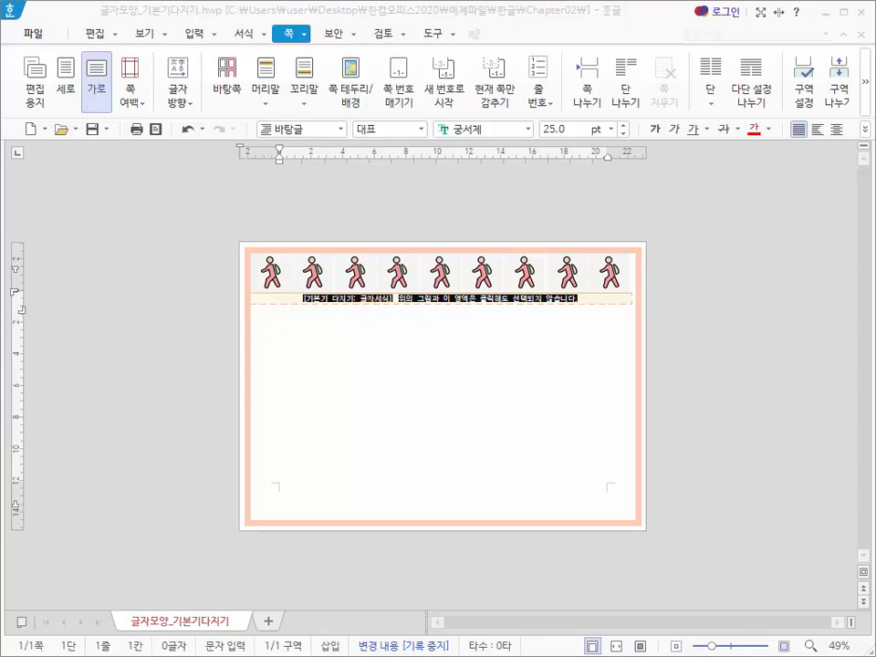
{"action": "left_click", "coordinate": [316, 313]}
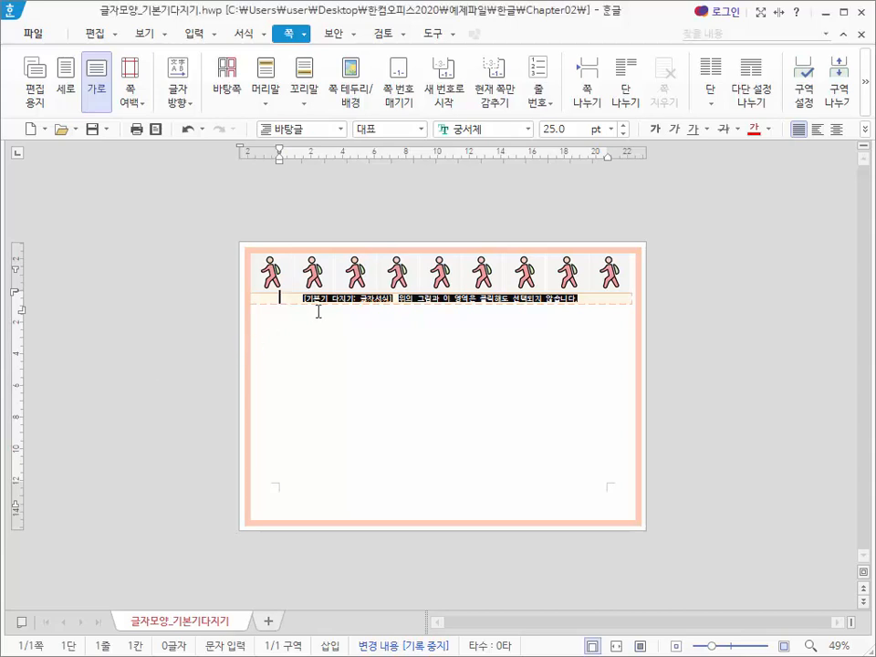
{"action": "left_click_drag", "start_coordinate": [235, 138], "coordinate": [275, 184]}
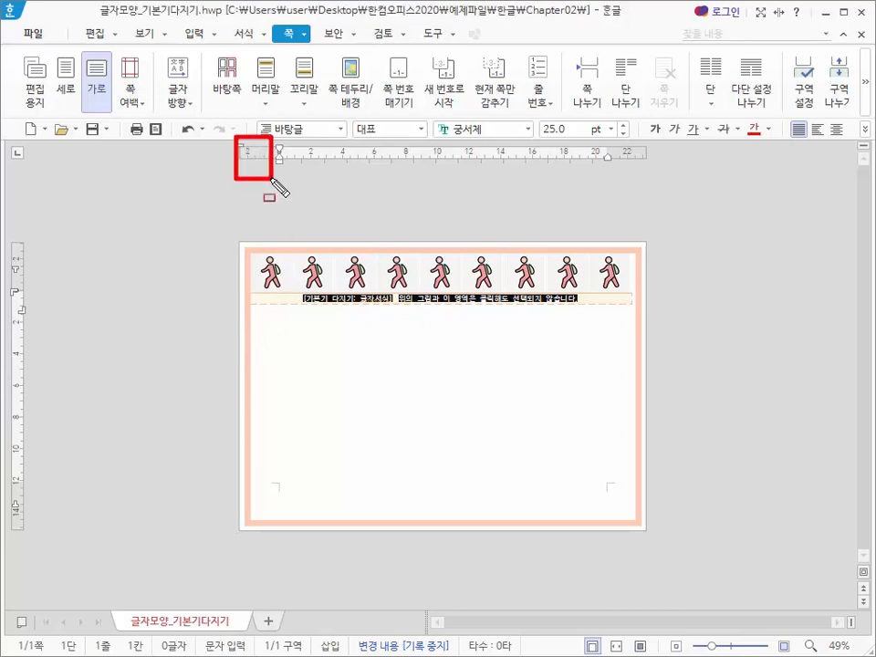
{"action": "left_click_drag", "start_coordinate": [608, 132], "coordinate": [656, 171]}
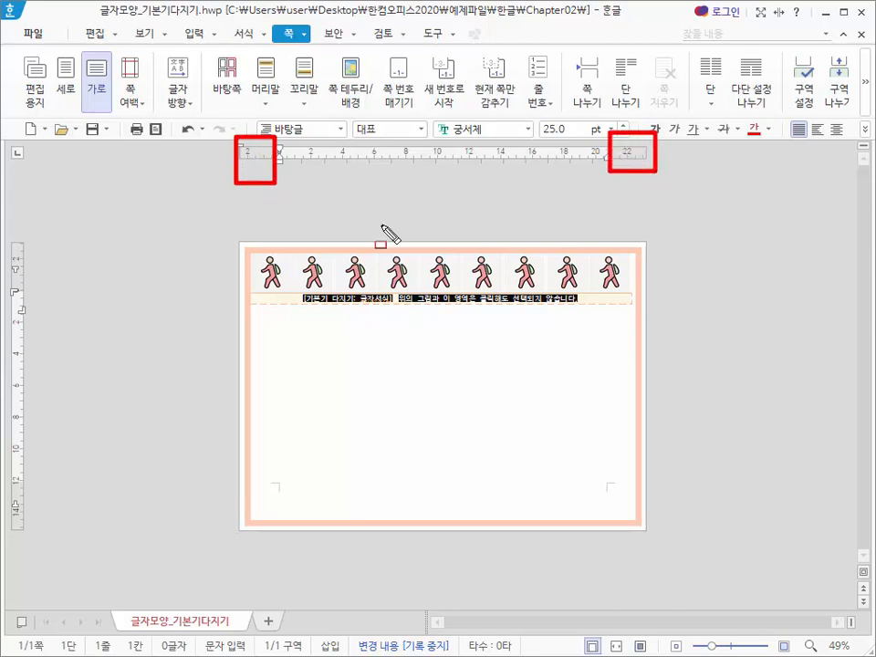
{"action": "left_click_drag", "start_coordinate": [4, 240], "coordinate": [48, 290]}
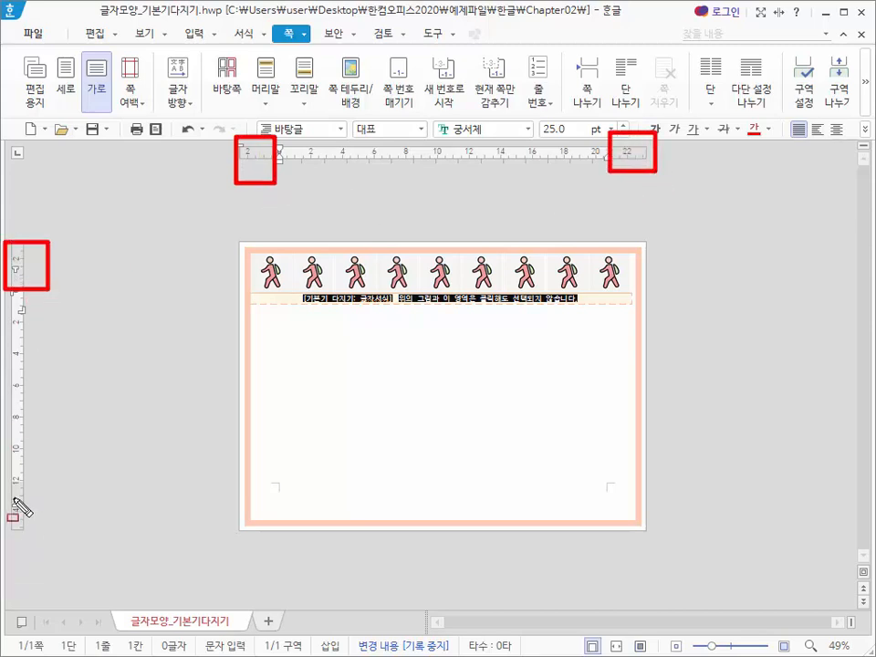
{"action": "left_click_drag", "start_coordinate": [4, 484], "coordinate": [51, 549]}
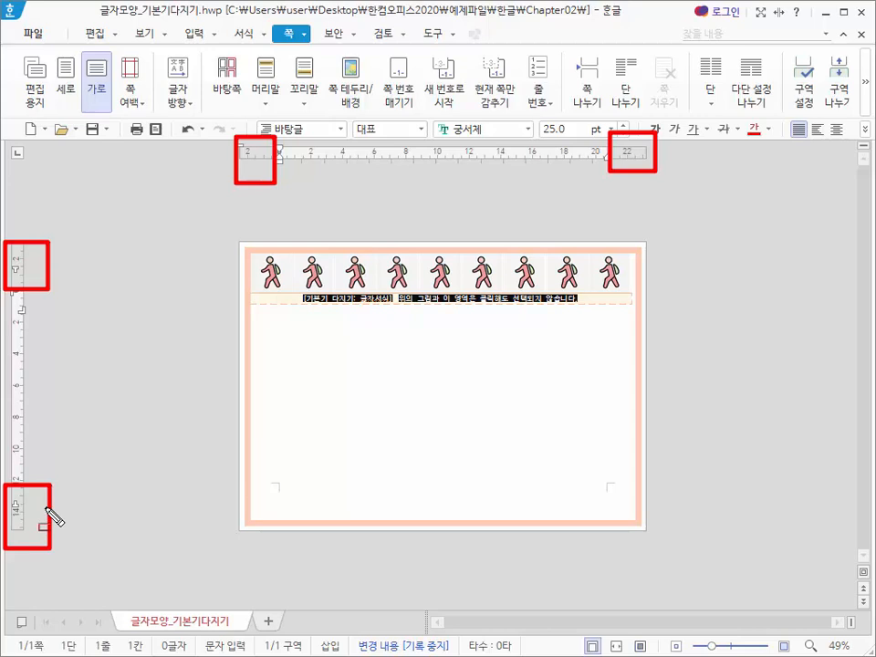
{"action": "key", "text": "Escape"}
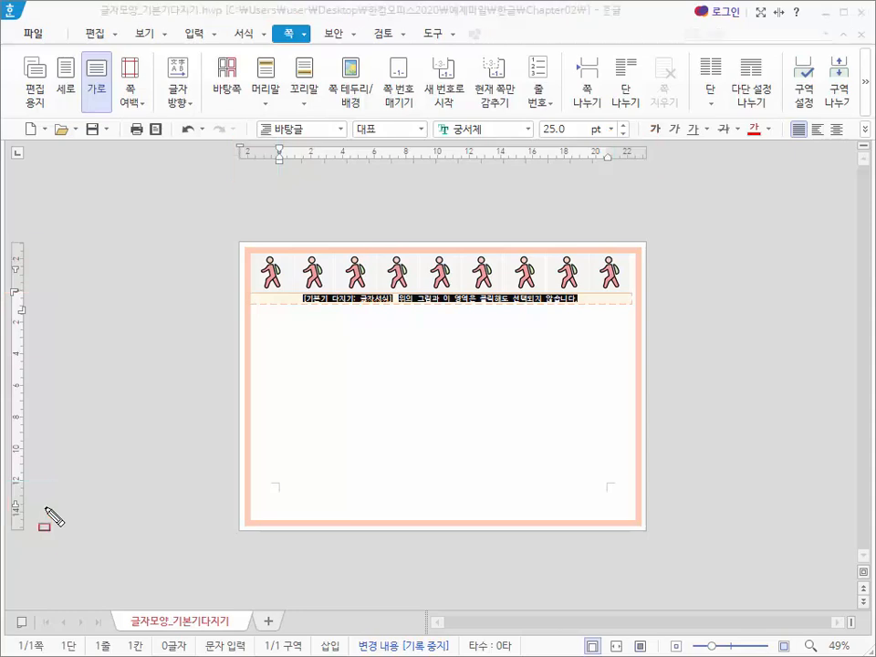
Open the page setup and set the top (위쪽) margin to 40 mm
{"action": "left_click", "coordinate": [26, 86]}
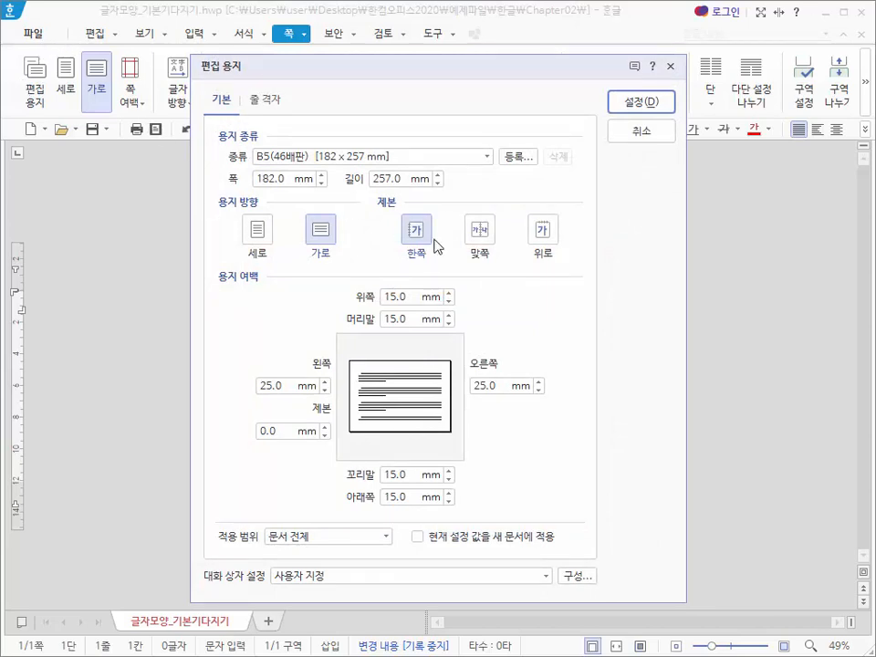
{"action": "left_click", "coordinate": [392, 297]}
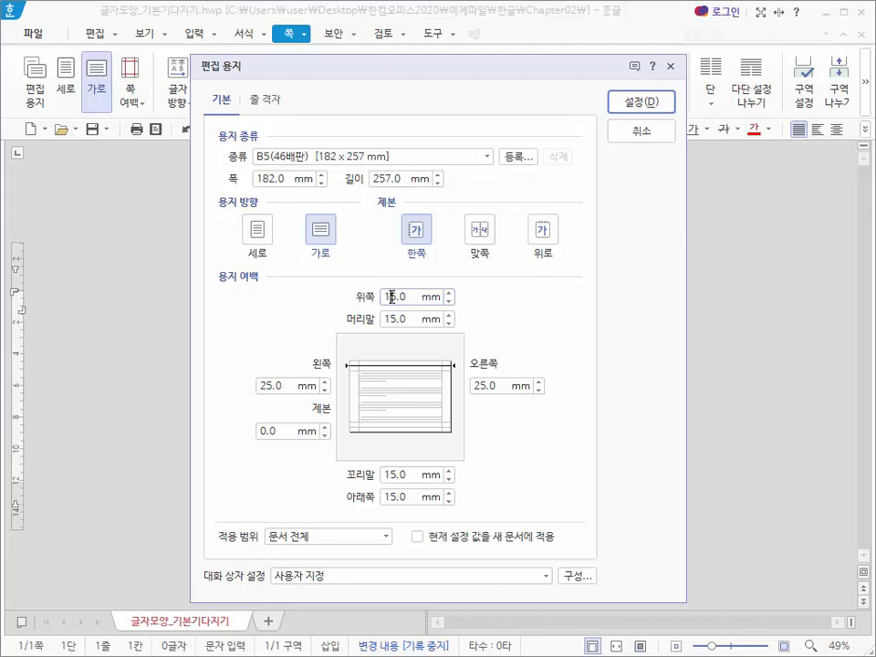
{"action": "double_click", "coordinate": [392, 297]}
{"action": "type", "text": "40"}
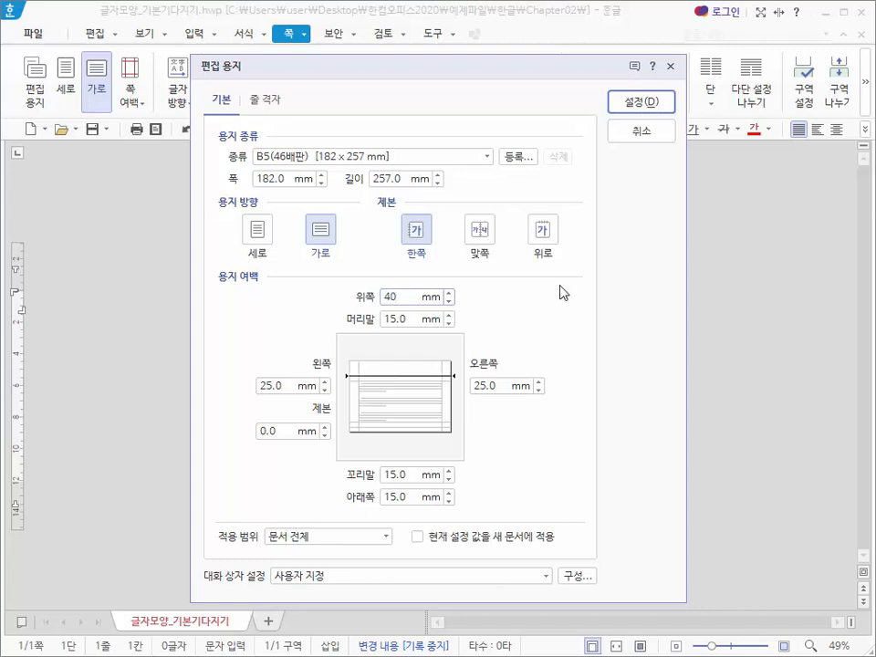
Set both the left (왼쪽) and right (오른쪽) page margins to 20 mm
{"action": "left_click", "coordinate": [279, 386]}
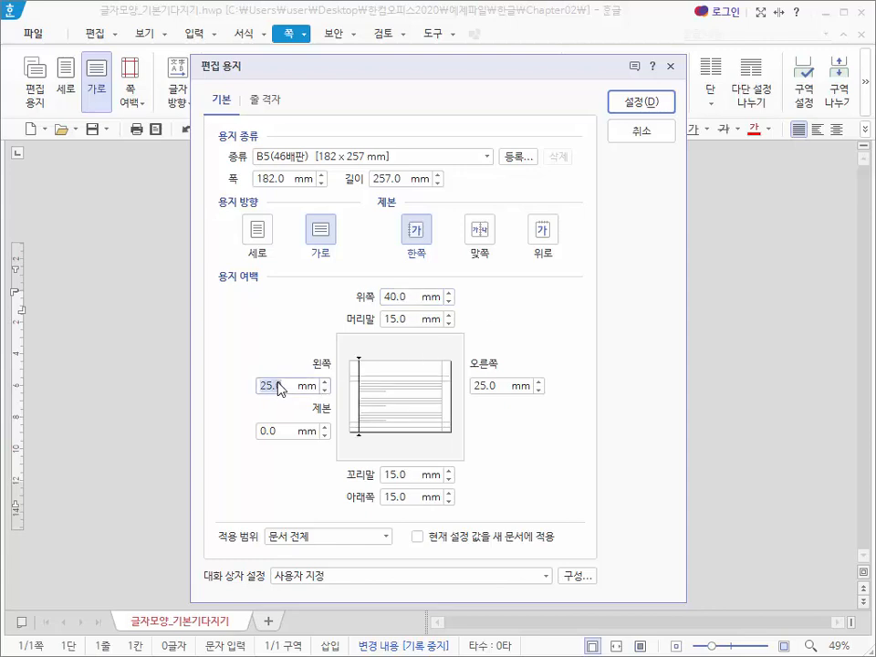
{"action": "type", "text": "20"}
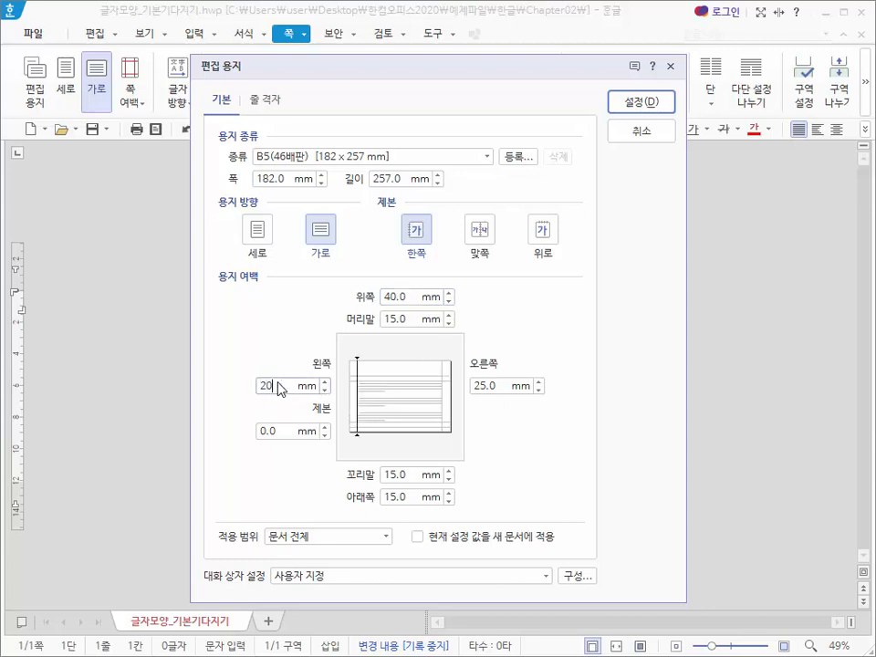
{"action": "left_click", "coordinate": [486, 386]}
{"action": "double_click", "coordinate": [487, 387]}
{"action": "type", "text": "20"}
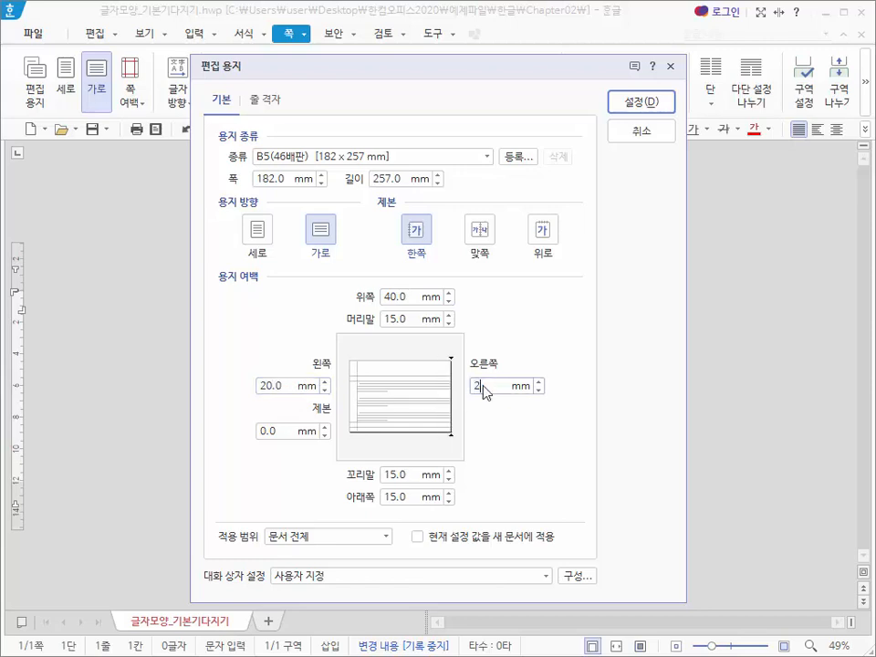
Set the bottom (아래쪽) page margin to 10 mm
{"action": "left_click", "coordinate": [411, 499]}
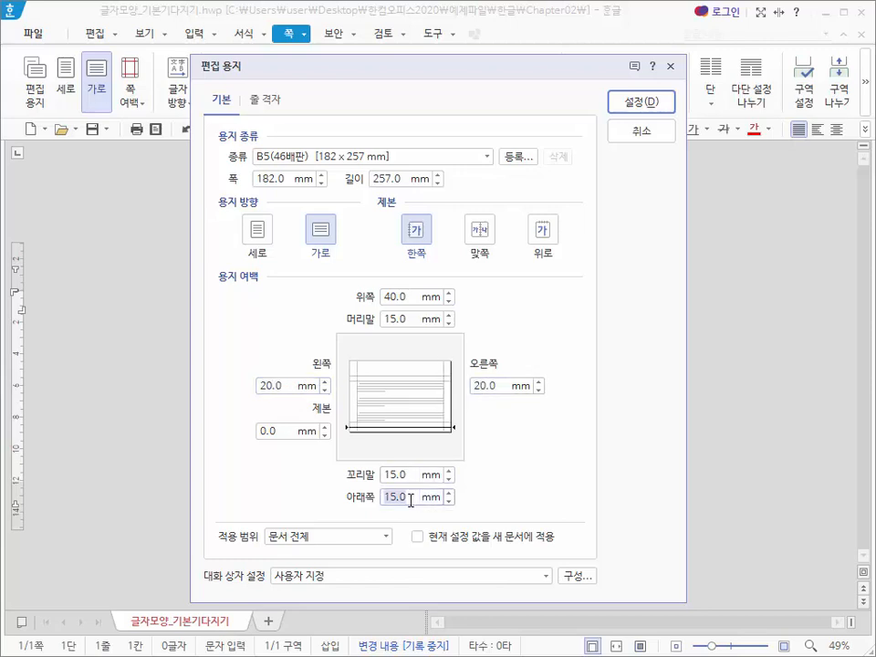
{"action": "double_click", "coordinate": [410, 499]}
{"action": "type", "text": "10"}
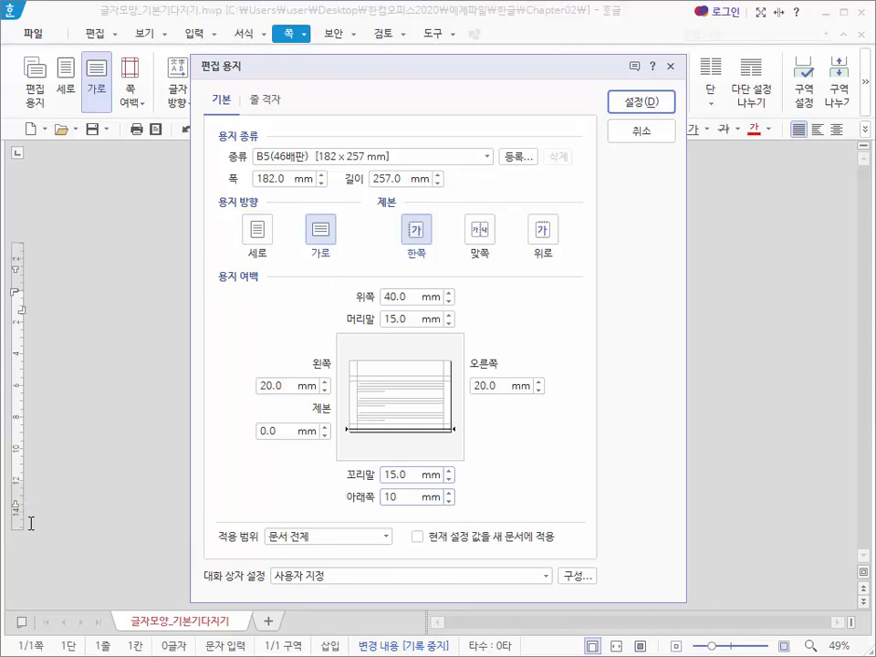
{"action": "mouse_move", "coordinate": [11, 244]}
{"action": "left_mouse_down"}
{"action": "mouse_move", "coordinate": [37, 399]}
{"action": "mouse_move", "coordinate": [42, 543]}
{"action": "left_mouse_up"}
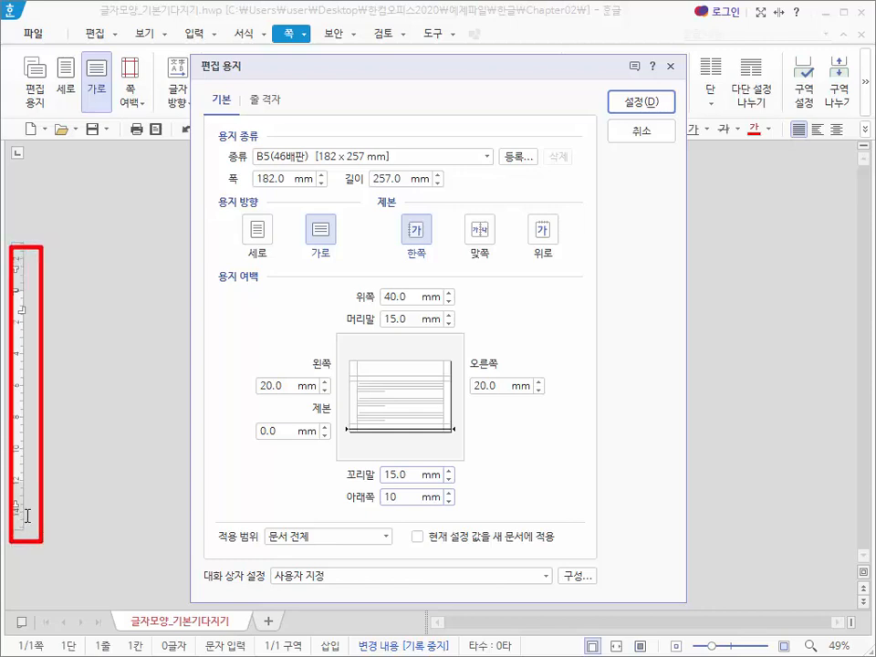
{"action": "mouse_move", "coordinate": [343, 284]}
{"action": "left_mouse_down"}
{"action": "mouse_move", "coordinate": [358, 297]}
{"action": "mouse_move", "coordinate": [481, 329]}
{"action": "left_mouse_up"}
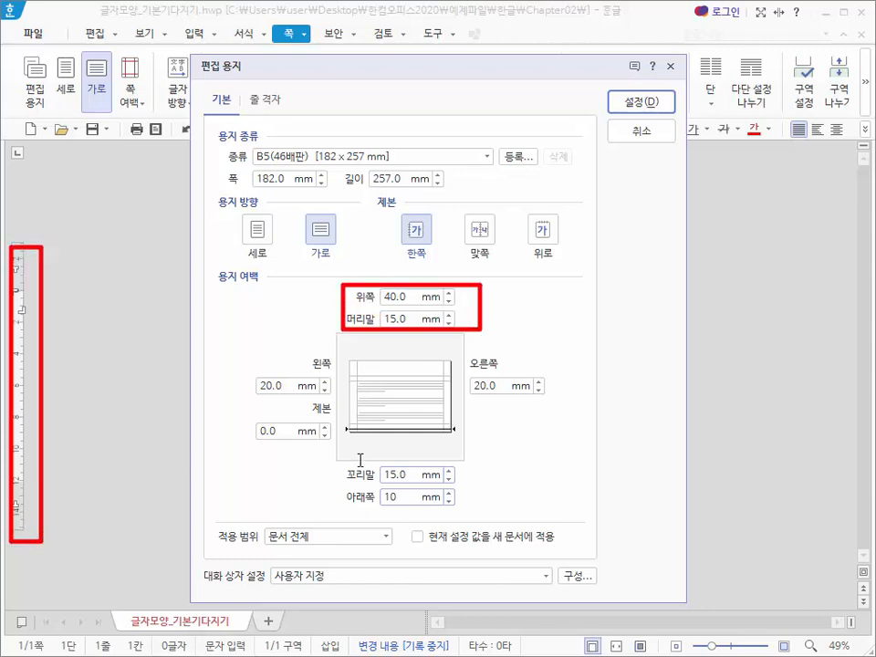
{"action": "left_click_drag", "start_coordinate": [330, 462], "coordinate": [499, 509]}
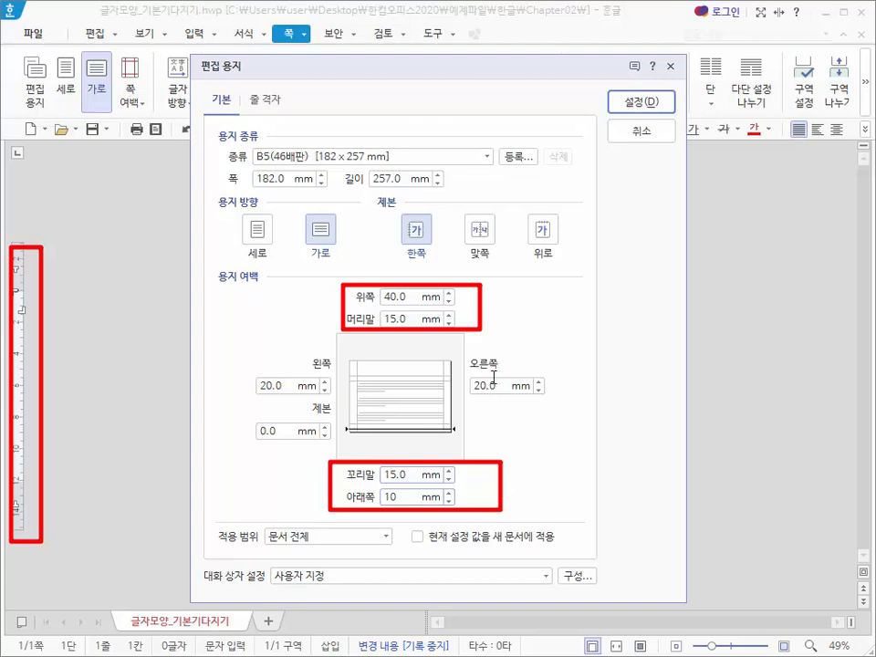
Apply the page margin settings to the document
{"action": "left_click", "coordinate": [629, 106]}
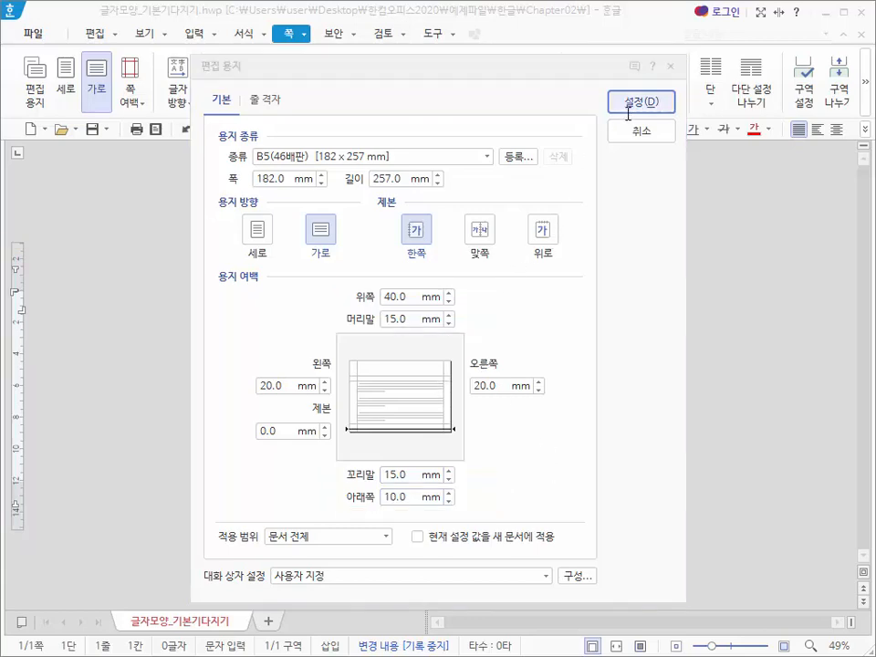
{"action": "left_click", "coordinate": [636, 100]}
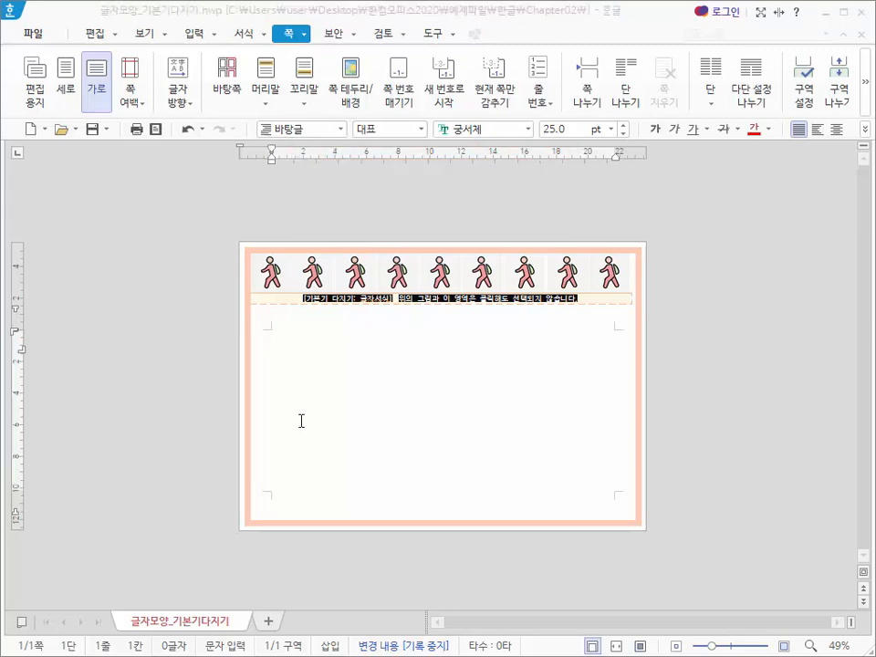
Enter the Korean title text "함께 걷기 운동 프로젝트" on the first line of the page body
{"action": "left_click", "coordinate": [328, 368]}
{"action": "scroll", "coordinate": [329, 366], "scroll_direction": "up", "scroll_amount": 2}
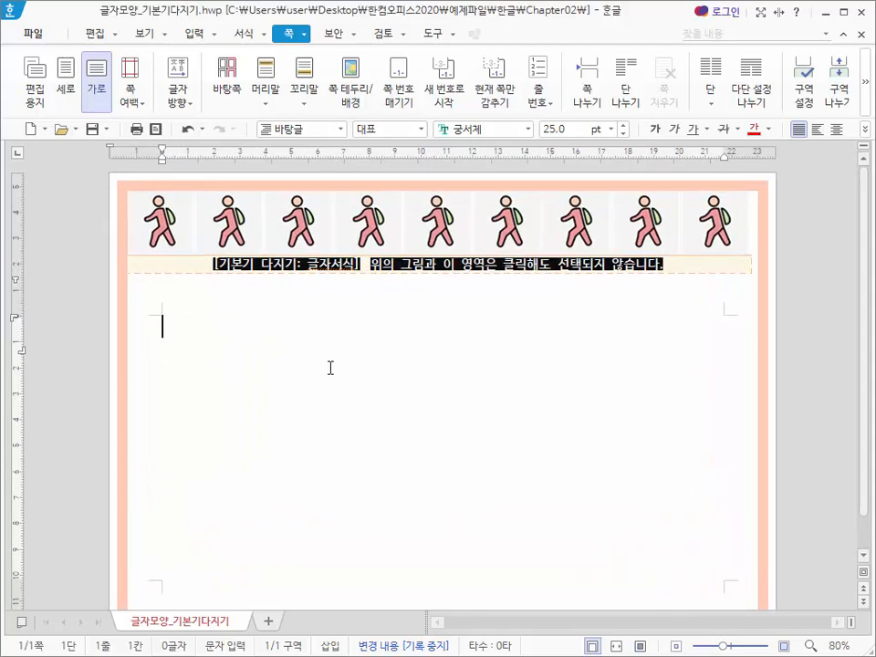
{"action": "scroll", "coordinate": [330, 368], "scroll_direction": "up", "scroll_amount": 1}
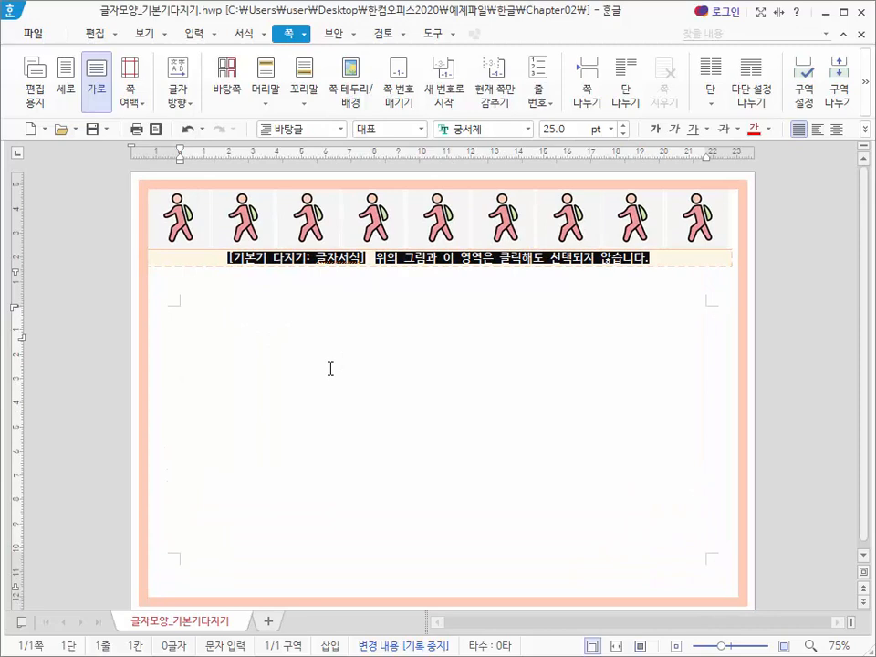
{"action": "scroll", "coordinate": [330, 368], "scroll_direction": "up", "scroll_amount": 2}
{"action": "scroll", "coordinate": [330, 367], "scroll_direction": "down", "scroll_amount": 2}
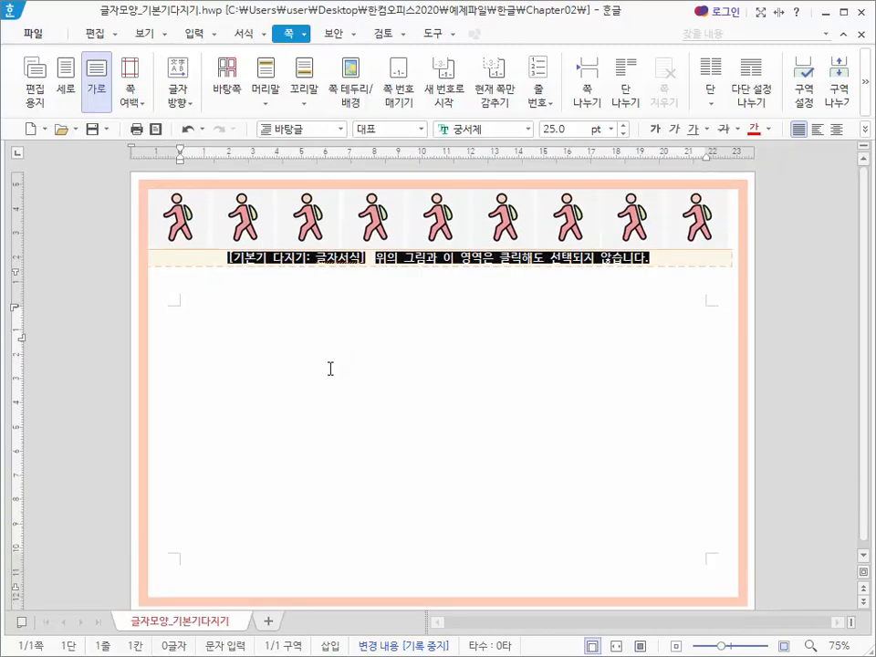
{"action": "scroll", "coordinate": [330, 367], "scroll_direction": "up", "scroll_amount": 4}
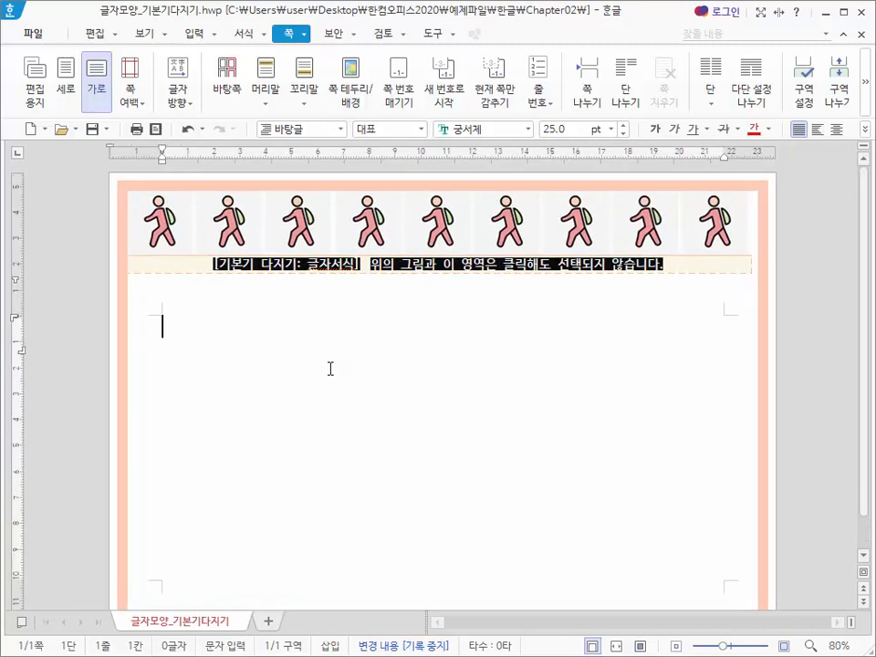
{"action": "scroll", "coordinate": [330, 368], "scroll_direction": "down", "scroll_amount": 1}
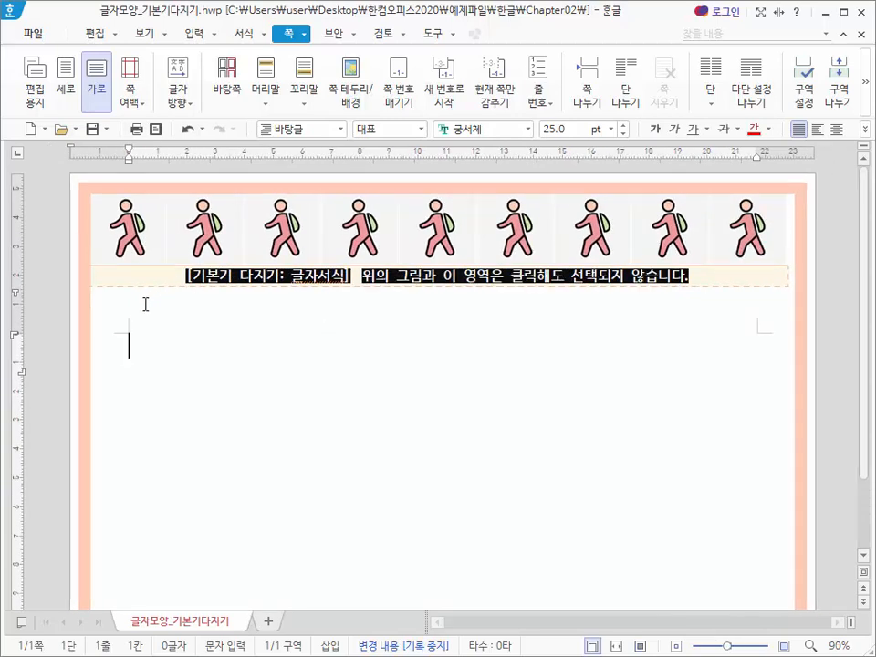
{"action": "left_click", "coordinate": [127, 351]}
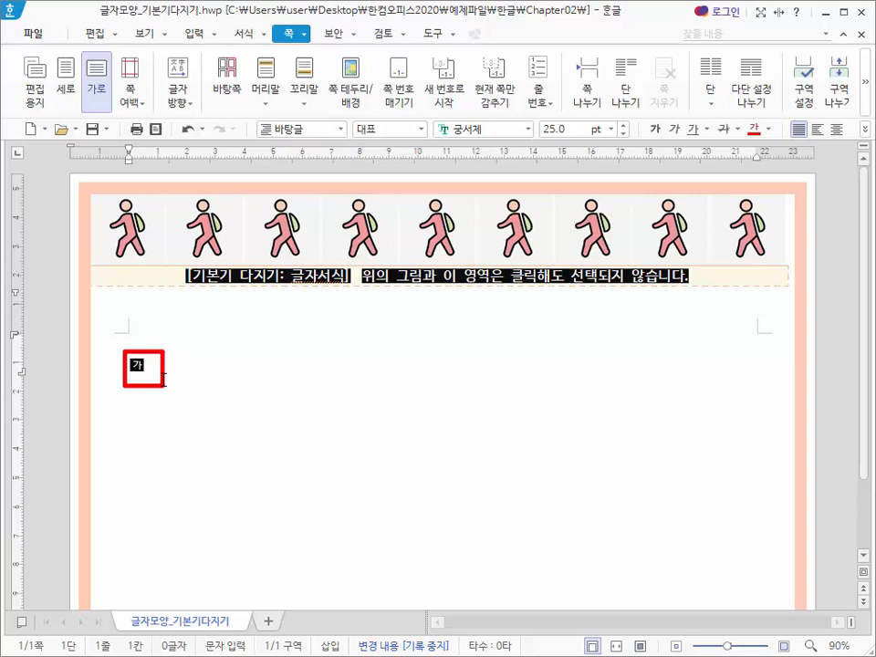
{"action": "left_click", "coordinate": [151, 343]}
{"action": "key", "text": "Hangul"}
{"action": "key", "text": "Hangul"}
{"action": "key", "text": "Hangul"}
{"action": "type", "text": "함"}
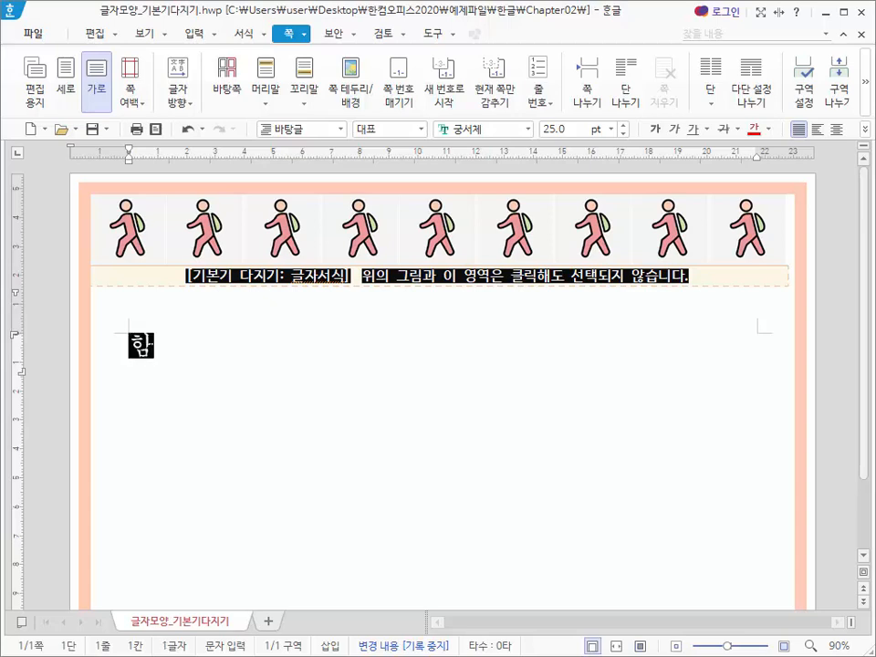
{"action": "type", "text": "께 걷기 운동 플"}
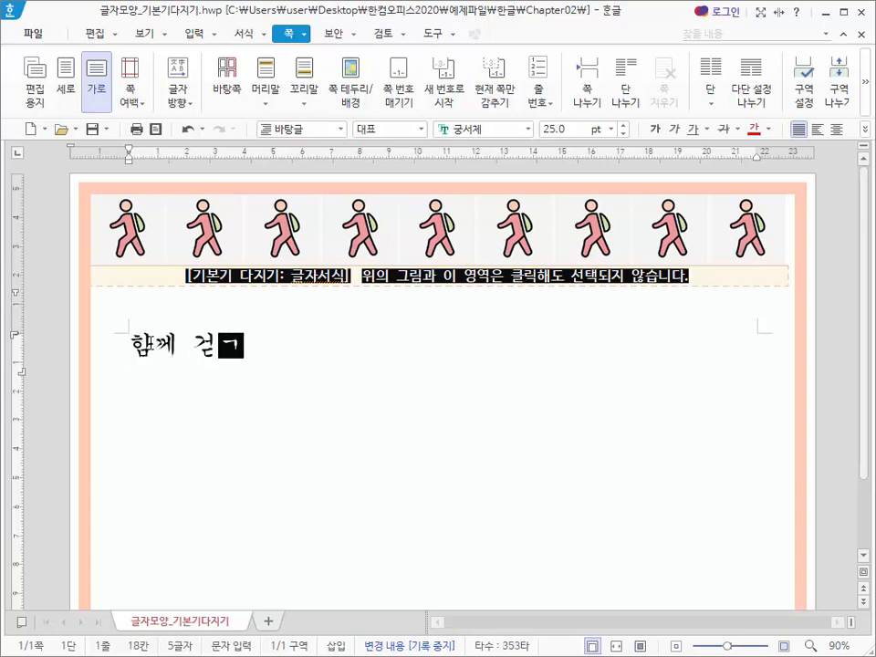
{"action": "type", "text": "로젝트 "}
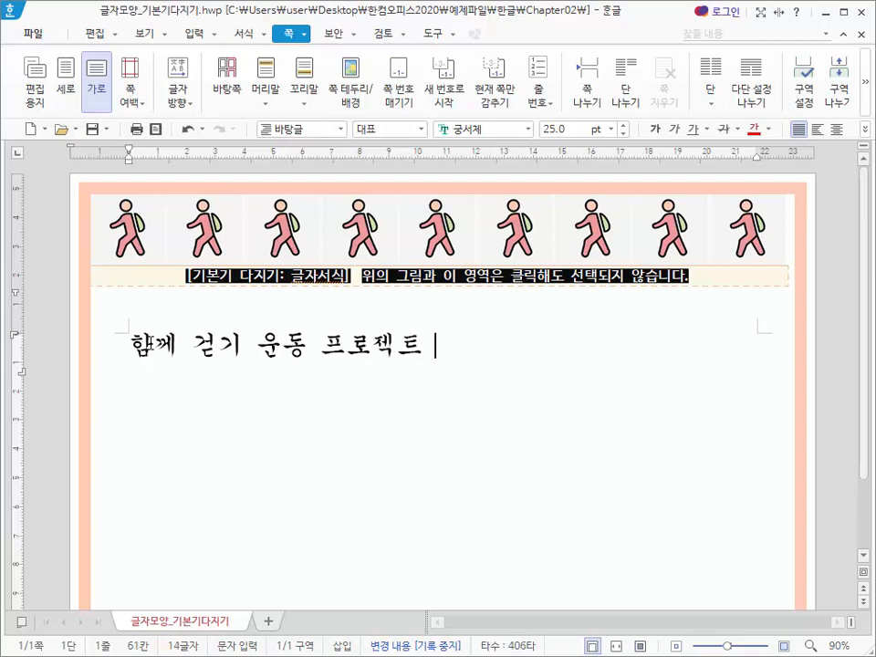
Add the English text "Lets' go" at the end of the Korean title on the first line
{"action": "type", "text": "ㄴ"}
{"action": "type", "text": "et"}
{"action": "type", "text": "s' go"}
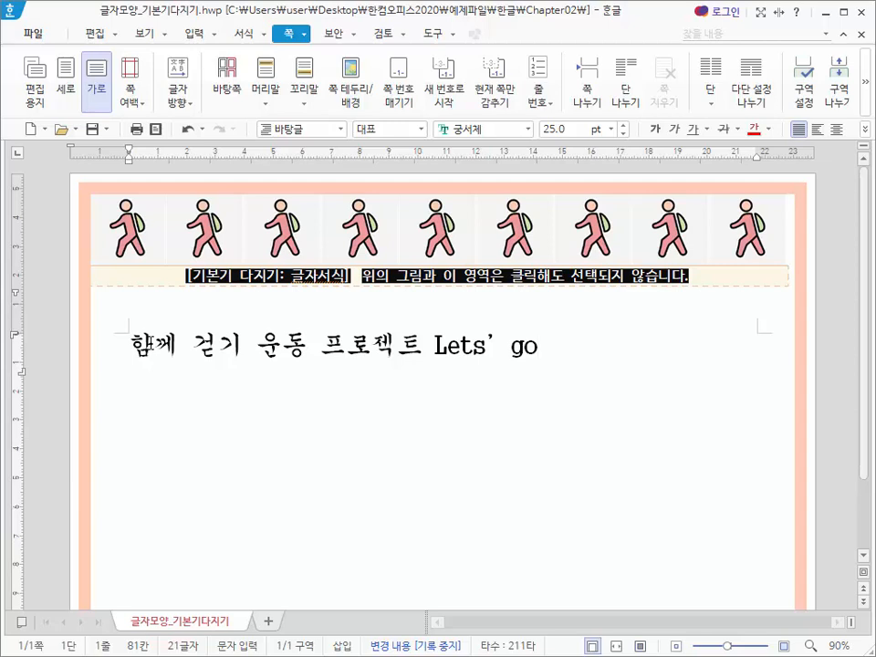
Try adding an extra "r" before "Lets' go" in insert mode and delete it again
{"action": "key", "text": "Left"}
{"action": "key", "text": "Left"}
{"action": "key", "text": "Left"}
{"action": "key", "text": "Left"}
{"action": "key", "text": "Left"}
{"action": "key", "text": "Left"}
{"action": "key", "text": "Left"}
{"action": "key", "text": "Left"}
{"action": "type", "text": "r"}
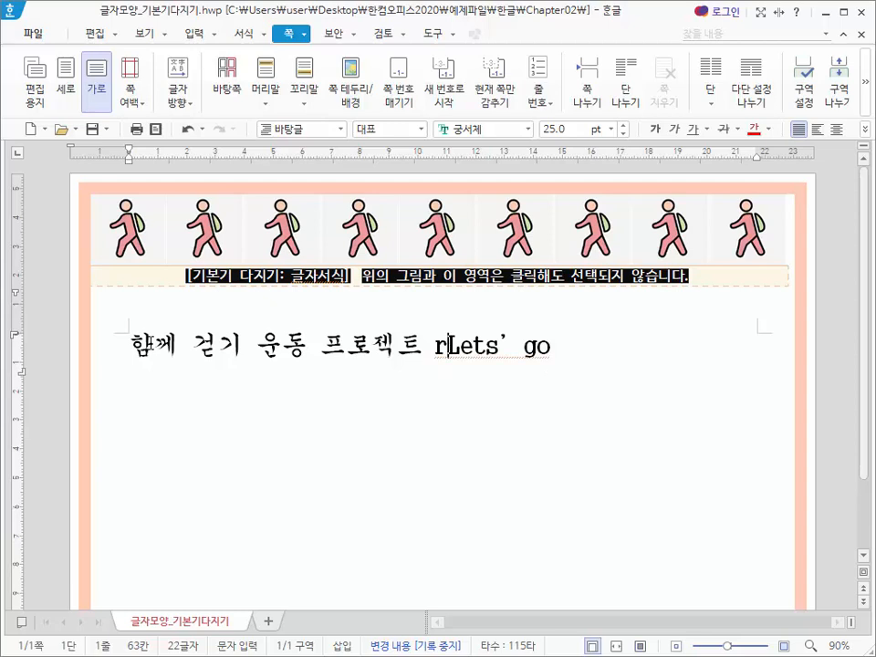
{"action": "key", "text": "BackSpace"}
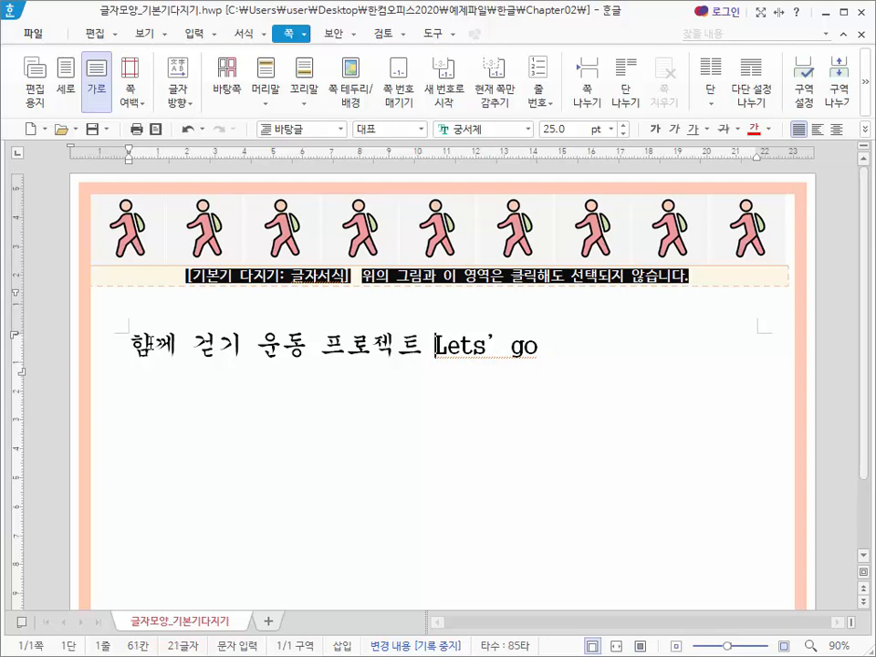
Try replacing the "L" of "Lets' go" with "r" in overwrite mode, and restore the "L" in insert mode
{"action": "key", "text": "Insert"}
{"action": "type", "text": "r"}
{"action": "key", "text": "BackSpace"}
{"action": "key", "text": "Insert"}
{"action": "type", "text": "l"}
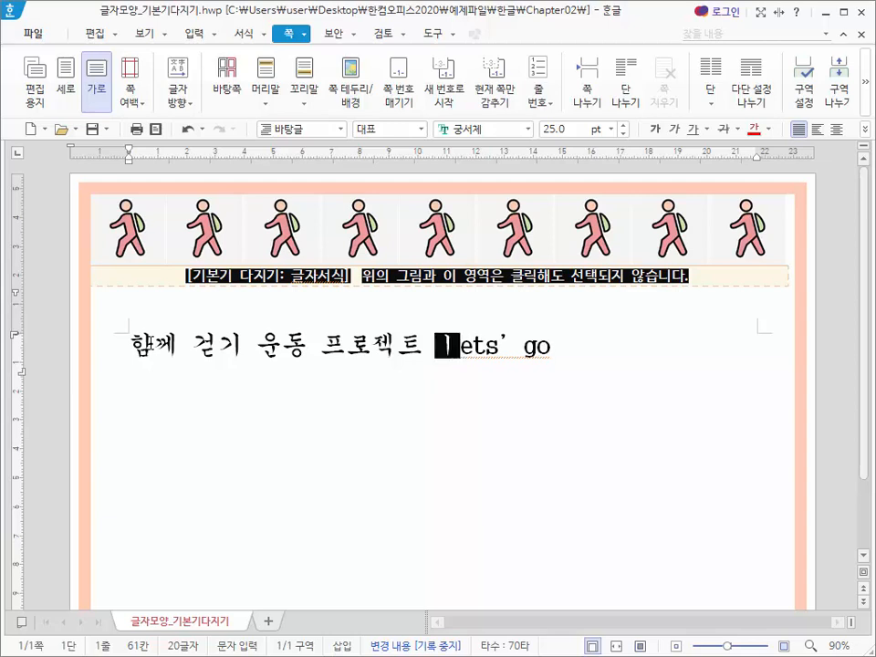
{"action": "key", "text": "BackSpace"}
{"action": "type", "text": "L"}
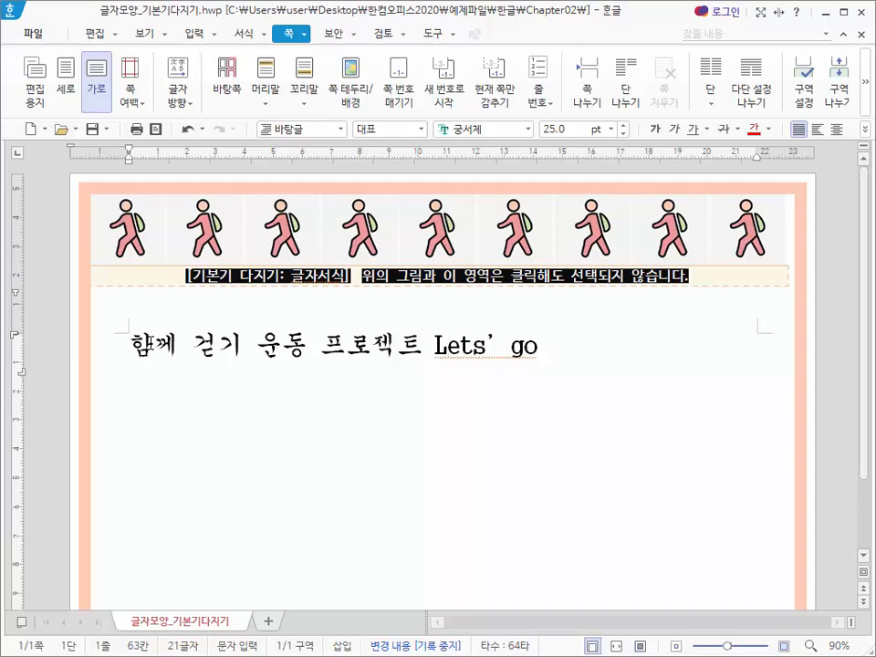
Switch the typing mode to overwrite (수정) and back to insert (삽입), with the cursor placed before "Lets' go"
{"action": "key", "text": "Insert"}
{"action": "key", "text": "Insert"}
{"action": "key", "text": "Insert"}
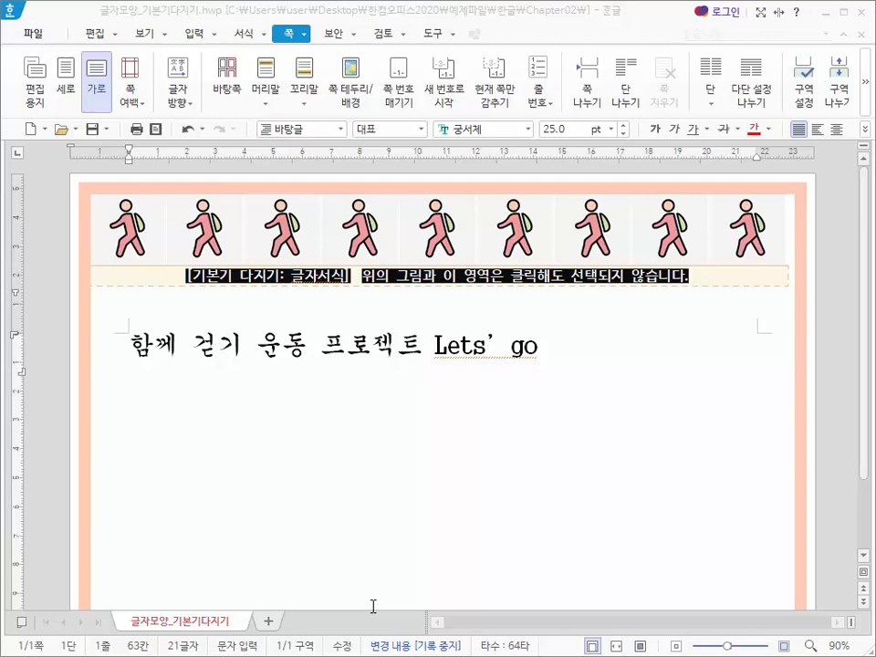
{"action": "left_click", "coordinate": [436, 346]}
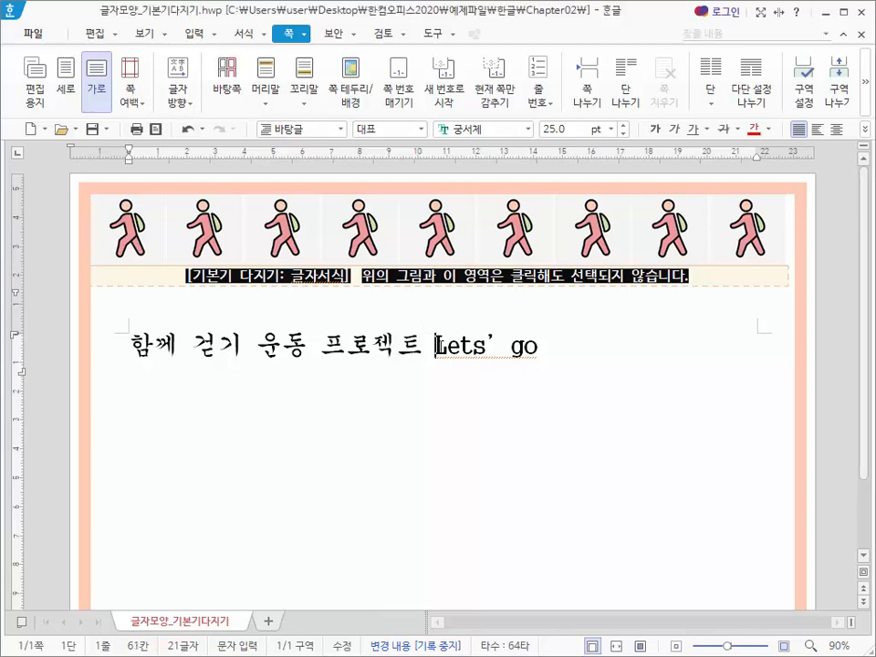
{"action": "key", "text": "Insert"}
Start a second line below the title and enter the Korean text "걷기운동 협회"
{"action": "left_click", "coordinate": [569, 350]}
{"action": "key", "text": "Return"}
{"action": "type", "text": "rj"}
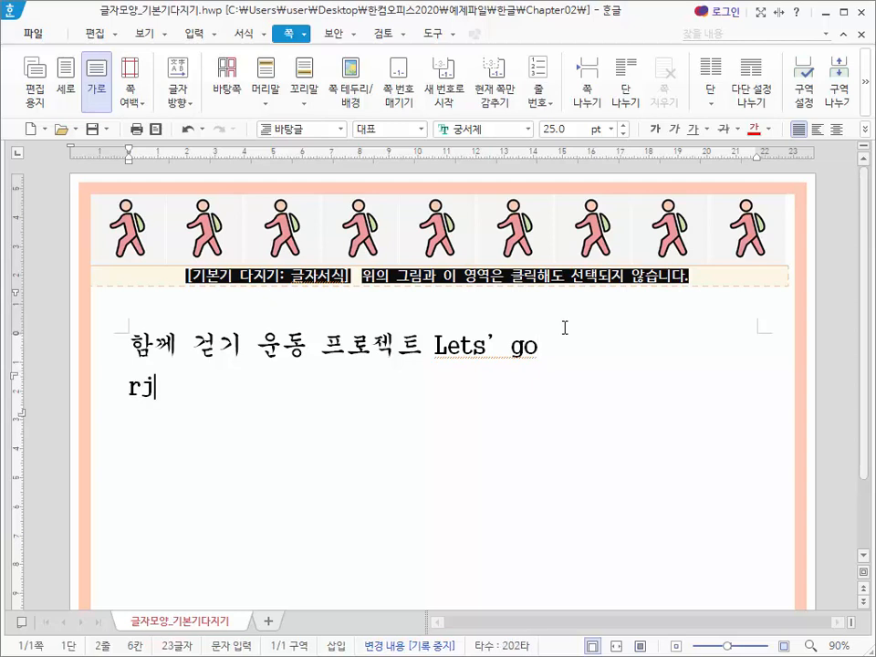
{"action": "key", "text": "BackSpace"}
{"action": "key", "text": "BackSpace"}
{"action": "type", "text": "걷기운동혀"}
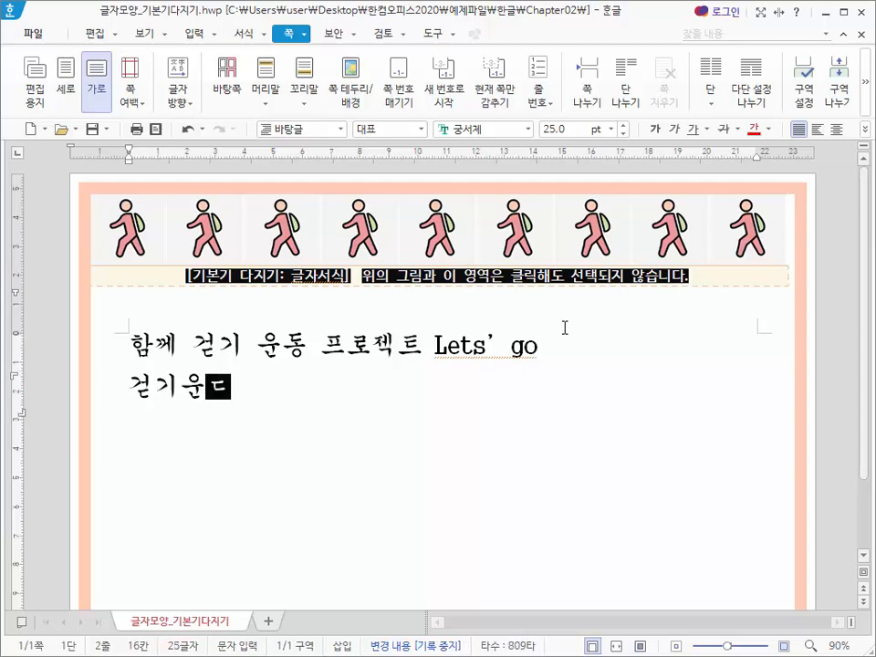
{"action": "key", "text": "BackSpace"}
{"action": "key", "text": "BackSpace"}
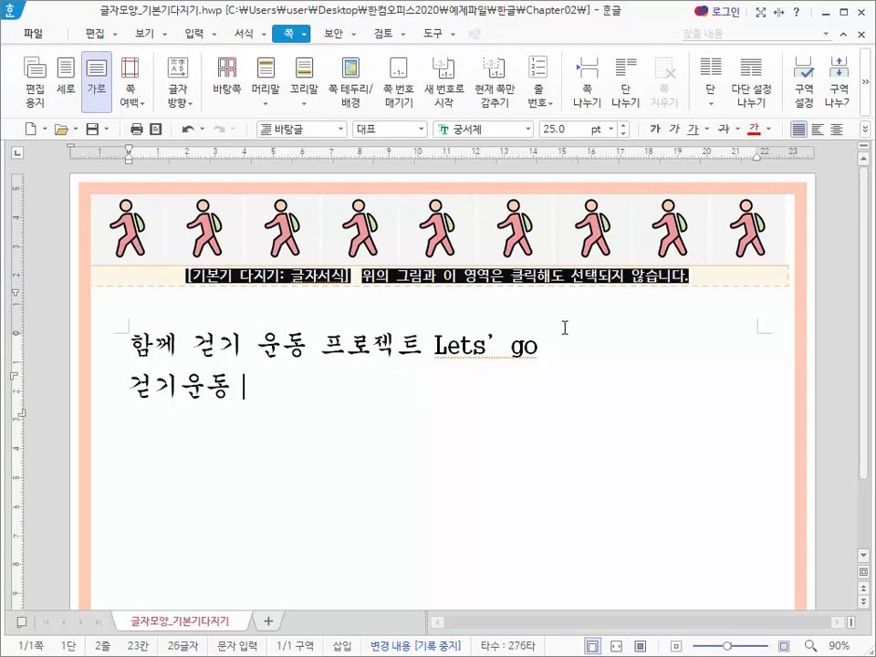
{"action": "type", "text": "협회"}
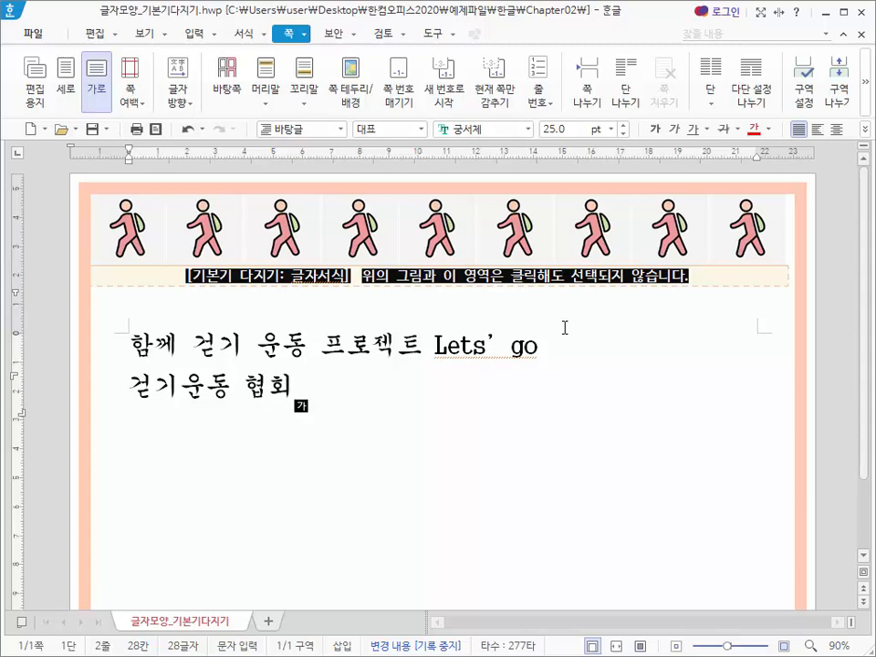
Convert the word "협회" to the Hanja 協會 using the 한글(漢字) input format
{"action": "key", "text": "F9"}
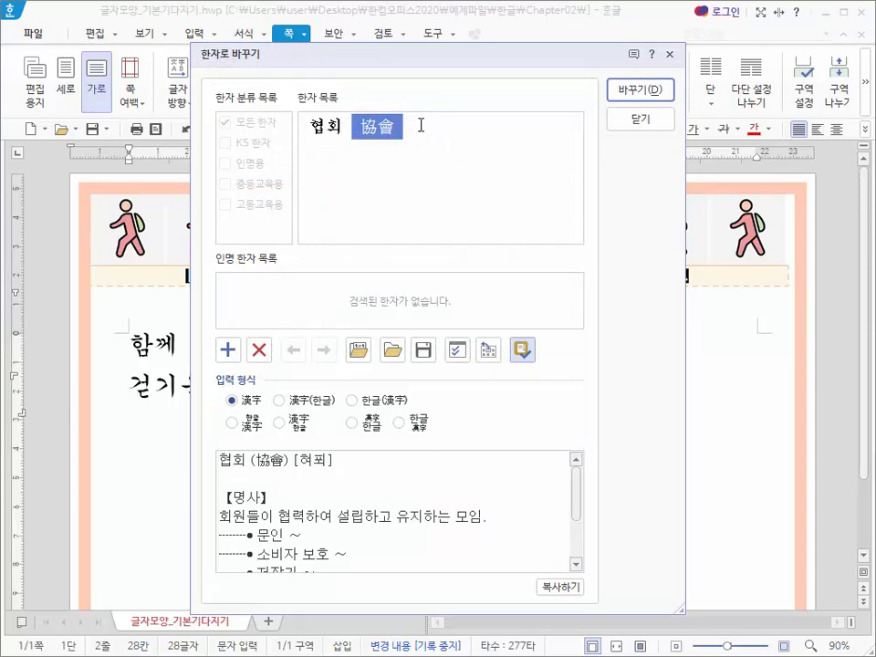
{"action": "mouse_move", "coordinate": [423, 125]}
{"action": "left_click_drag", "start_coordinate": [212, 388], "coordinate": [508, 442]}
{"action": "key", "text": "Escape"}
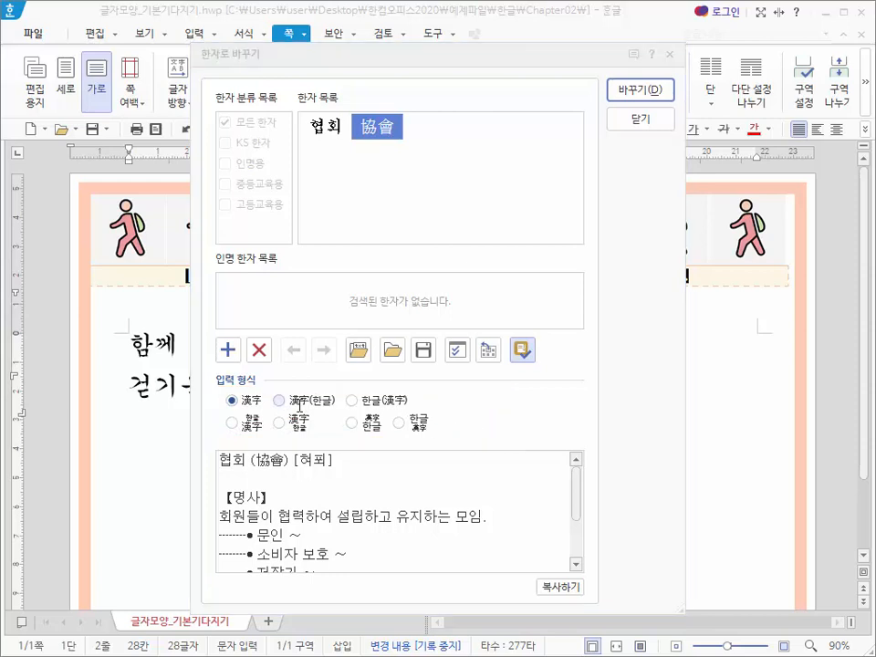
{"action": "left_click", "coordinate": [281, 401]}
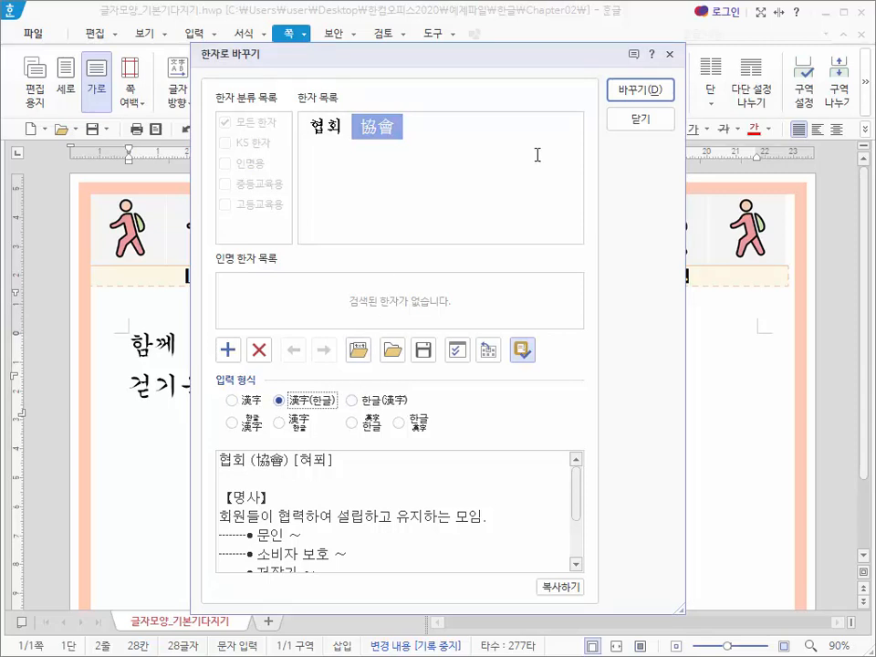
{"action": "left_click", "coordinate": [360, 402]}
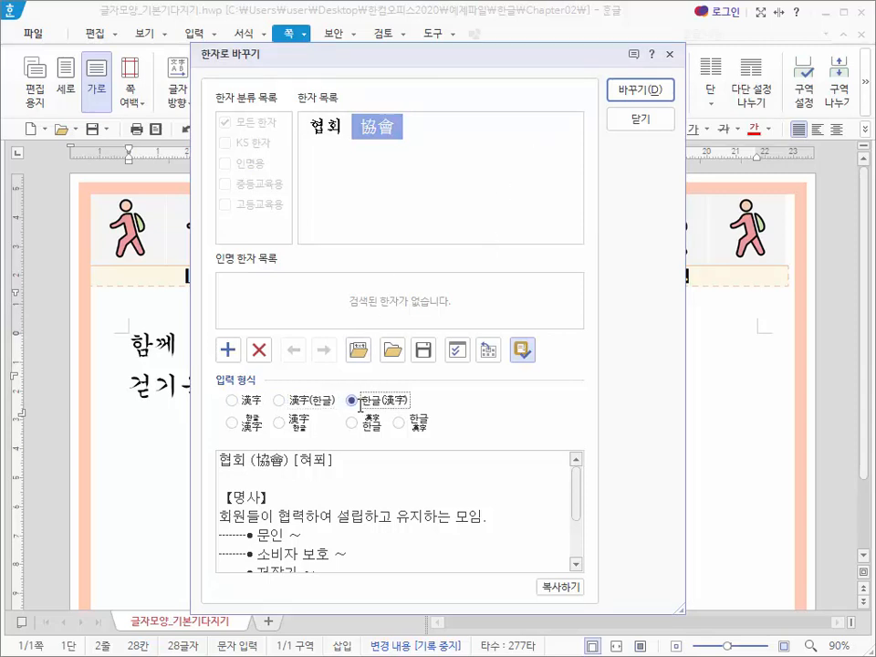
{"action": "left_click", "coordinate": [643, 89]}
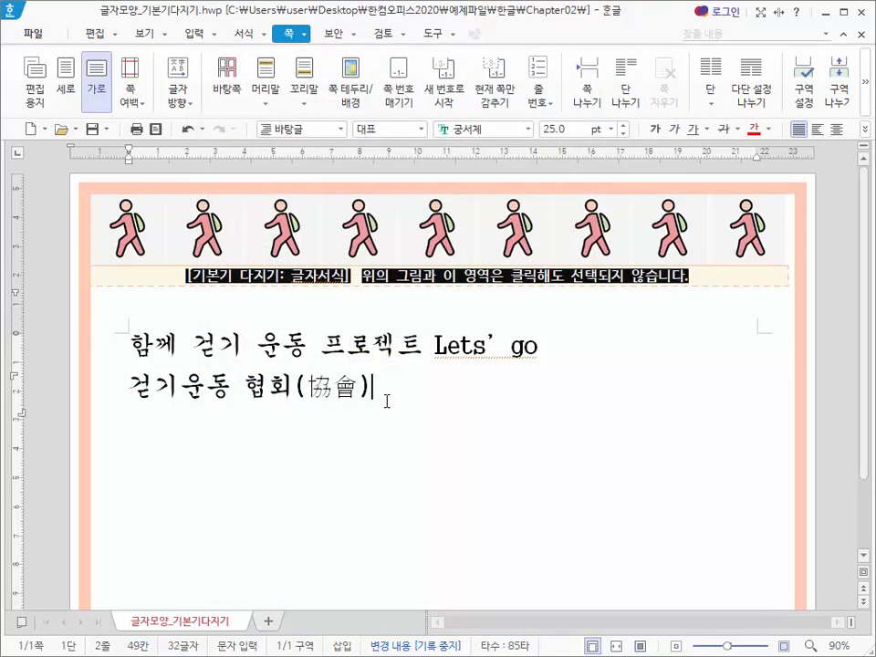
Add the word "영역" after "협회(協會)" and convert it to the Hanja 嶺驛 in the 漢字 input format
{"action": "left_click", "coordinate": [277, 399]}
{"action": "left_click", "coordinate": [409, 389]}
{"action": "type", "text": "ㅇ"}
{"action": "type", "text": "영역"}
{"action": "key", "text": "F9"}
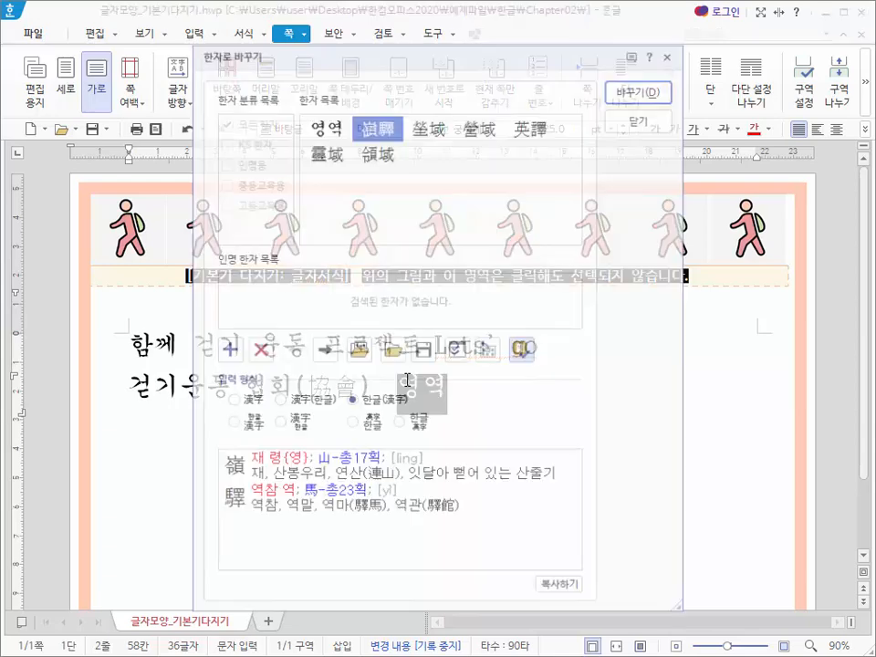
{"action": "left_click", "coordinate": [239, 400]}
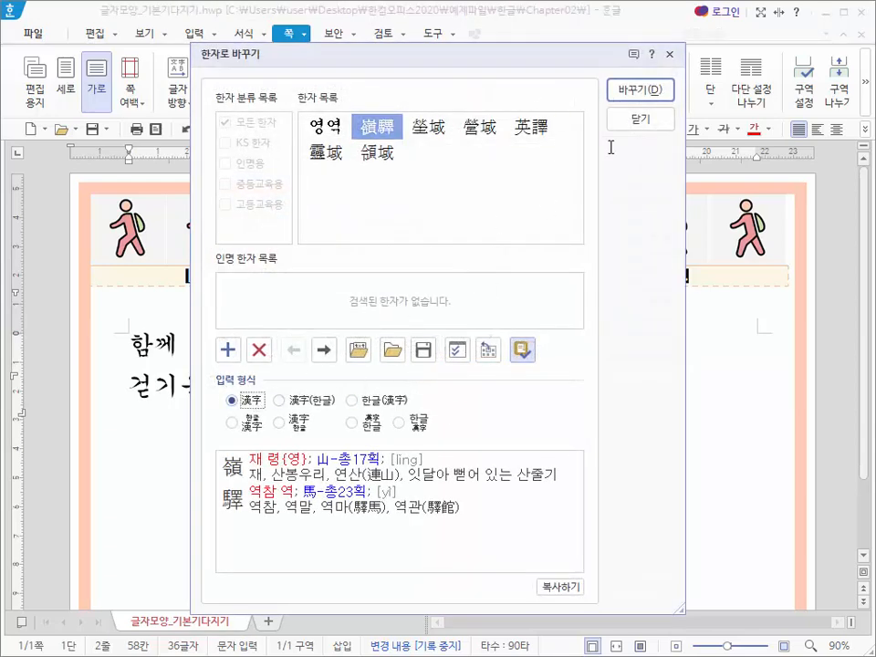
{"action": "left_click", "coordinate": [644, 87]}
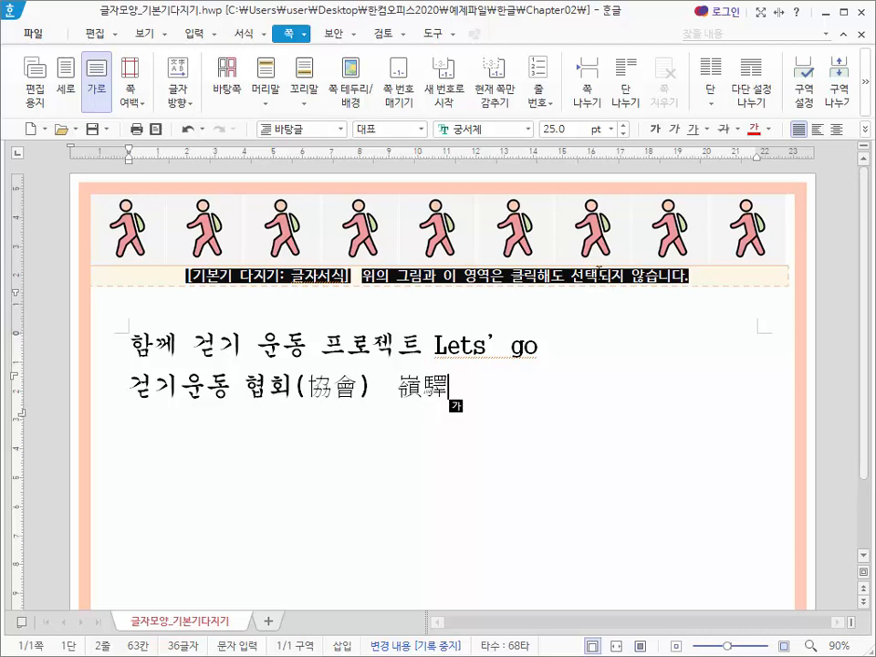
Turn on the Hanja pronunciation display and set its position to above the characters (위)
{"action": "left_click", "coordinate": [146, 34]}
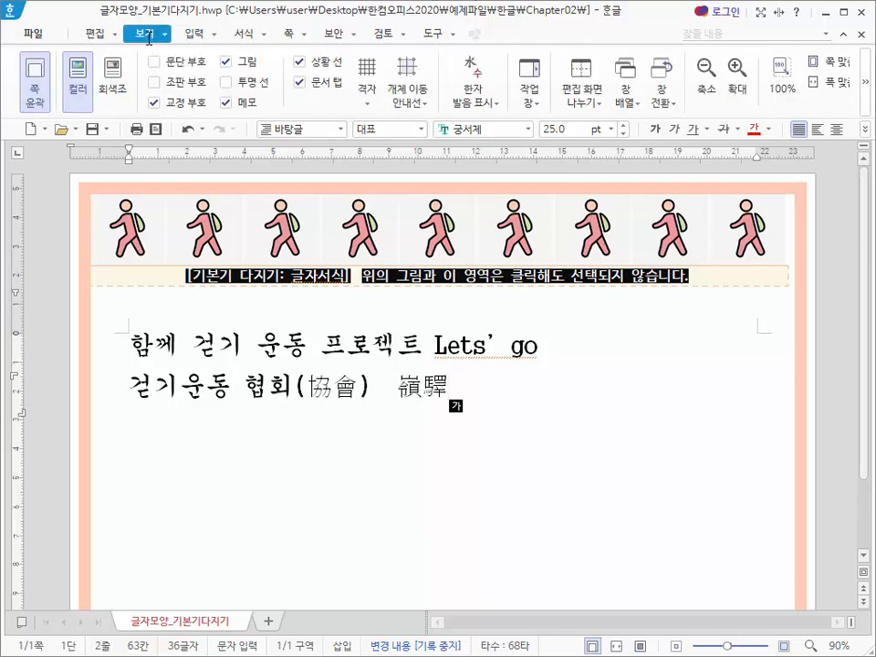
{"action": "left_click", "coordinate": [487, 108]}
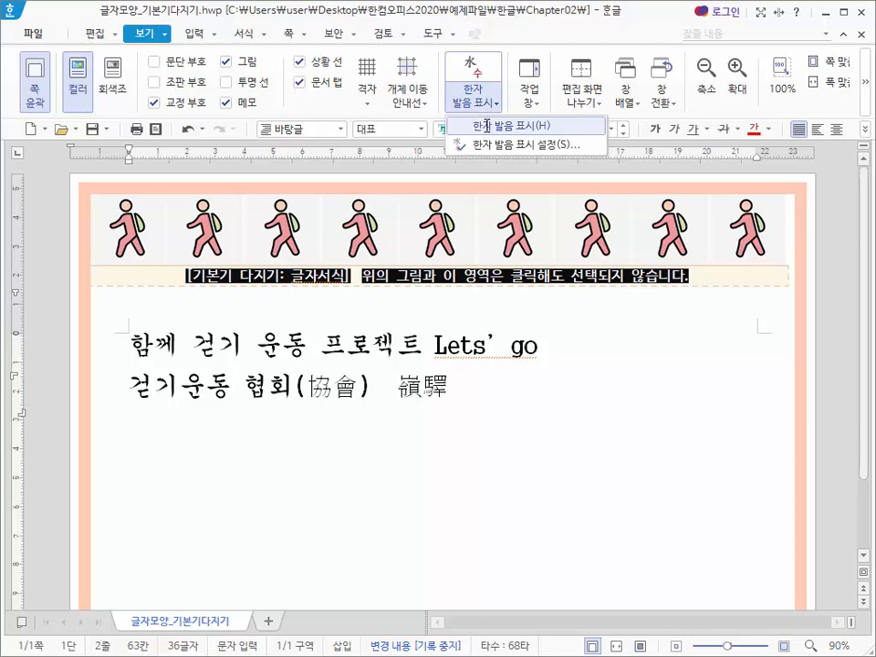
{"action": "left_click", "coordinate": [486, 126]}
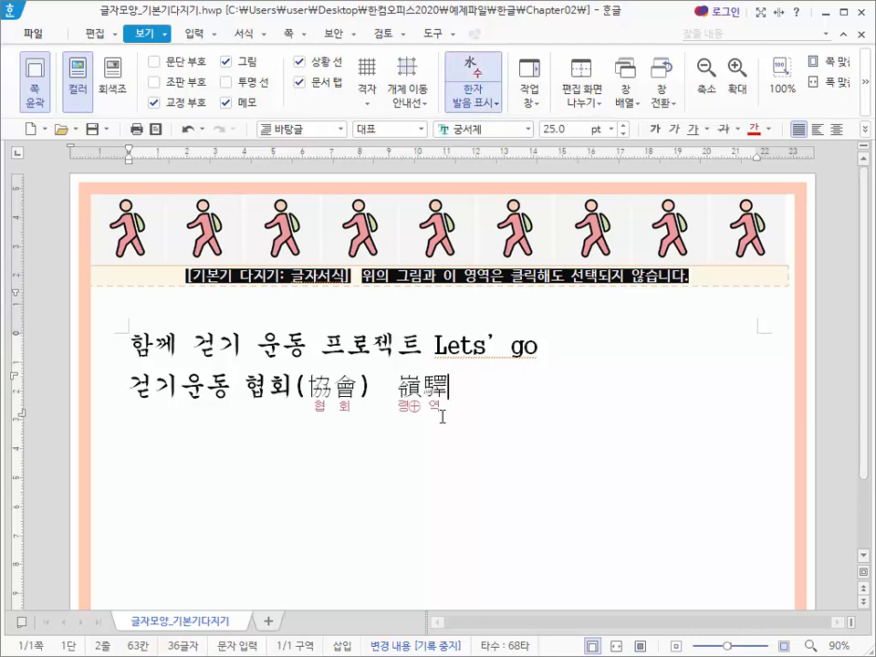
{"action": "left_click", "coordinate": [487, 103]}
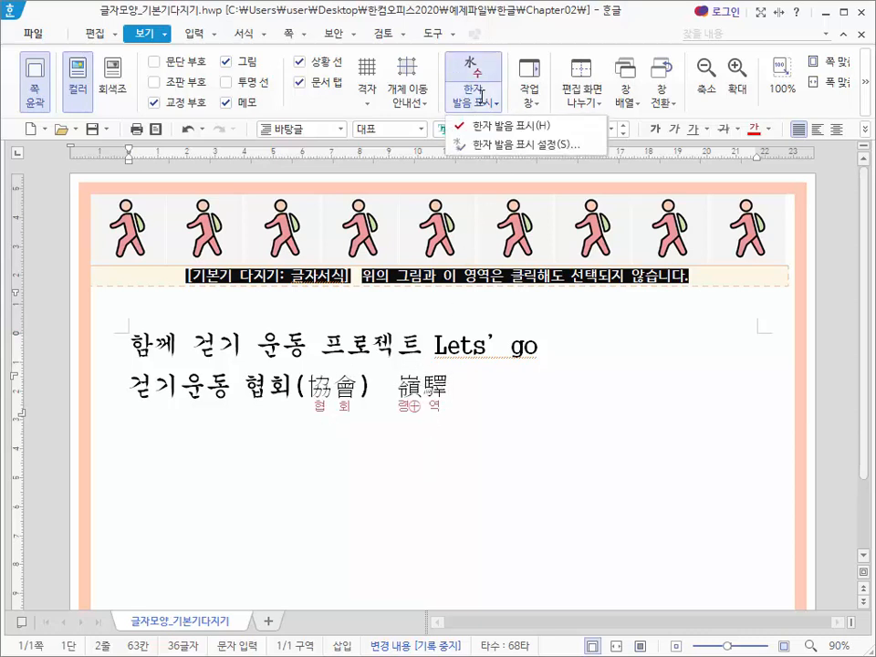
{"action": "left_click", "coordinate": [497, 149]}
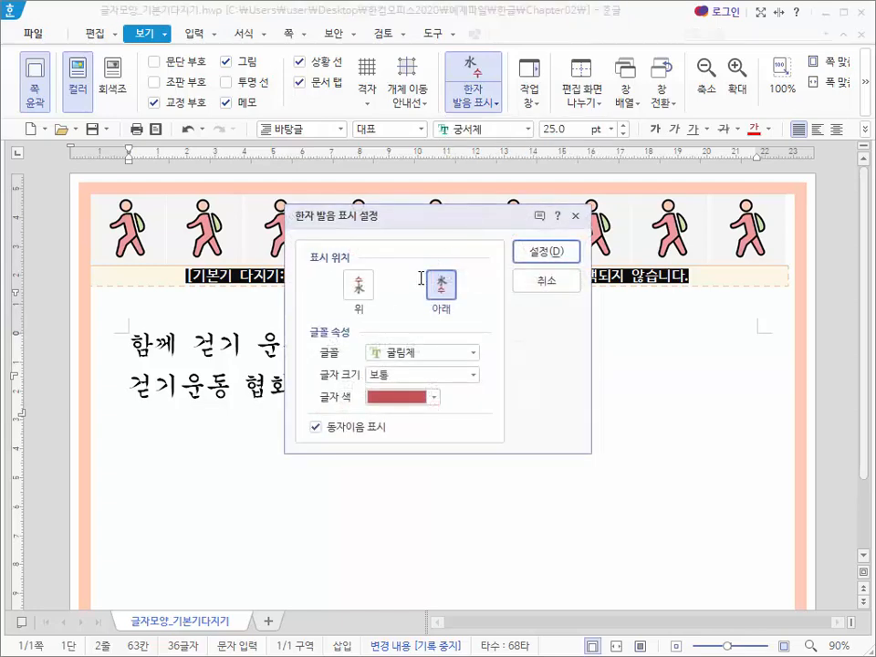
{"action": "left_click", "coordinate": [358, 285]}
{"action": "left_click", "coordinate": [544, 252]}
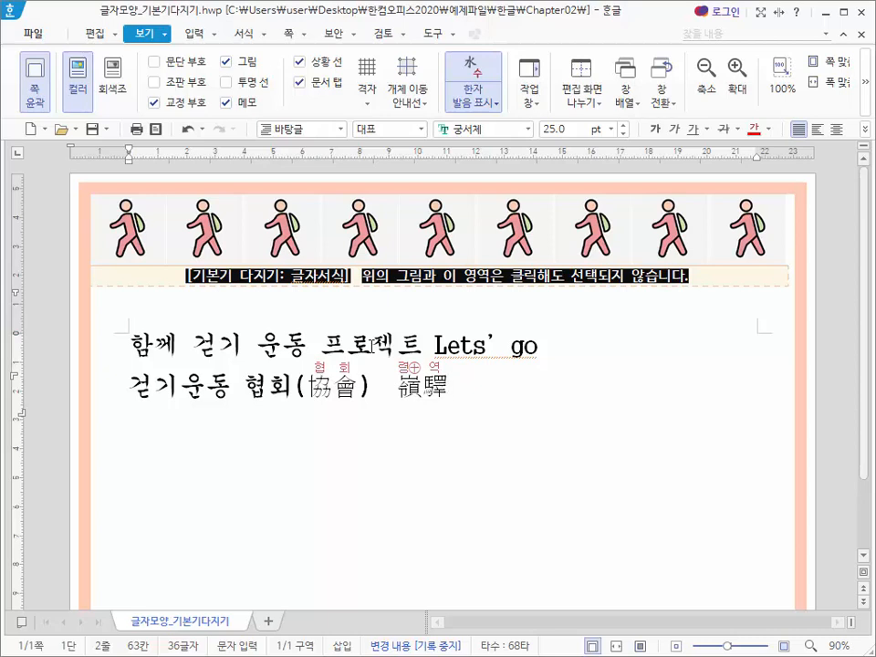
Turn off the Hanja pronunciation display
{"action": "key", "text": "Hangul"}
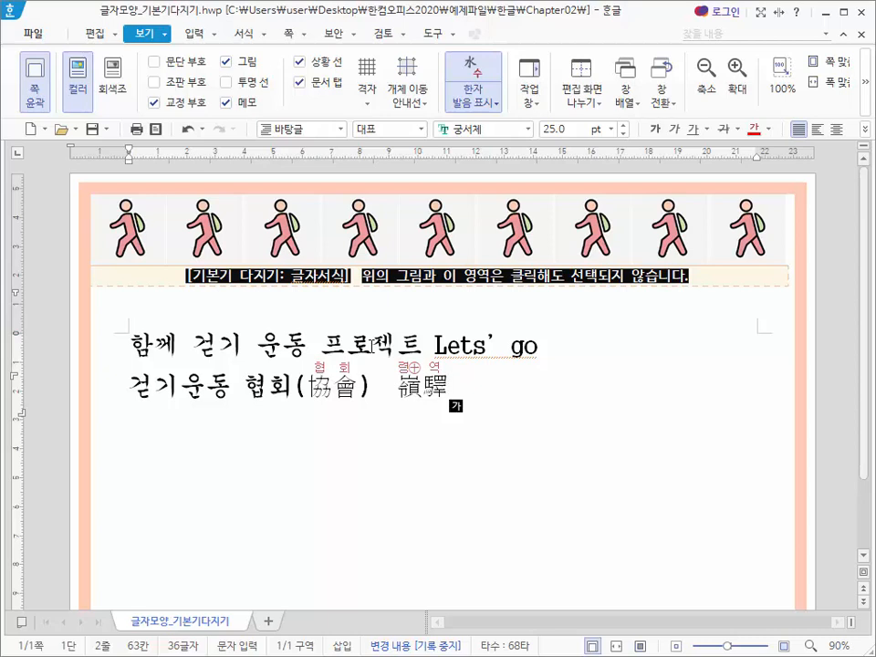
{"action": "left_click", "coordinate": [482, 102]}
{"action": "left_click", "coordinate": [491, 124]}
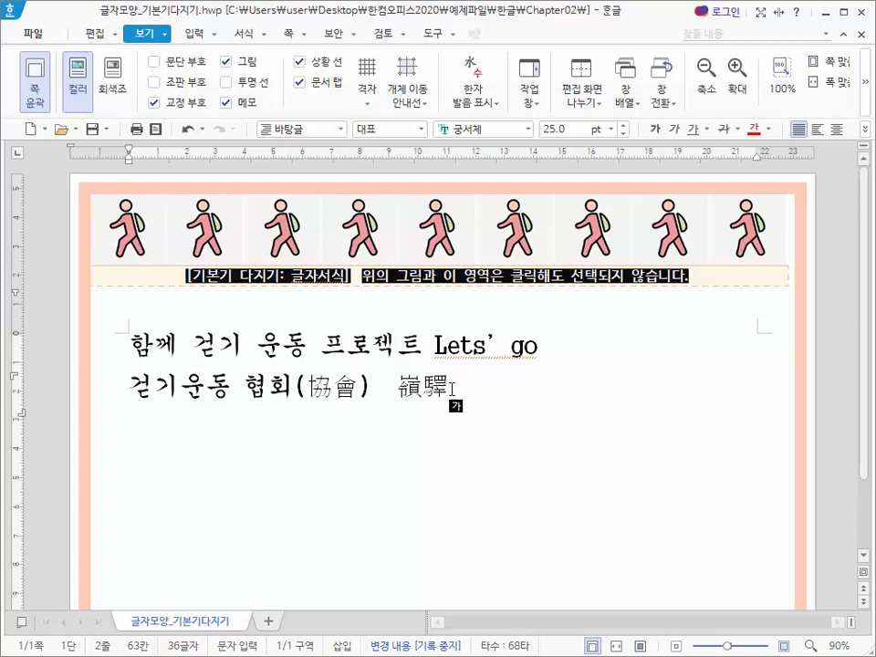
Try converting the Hanja 嶺驛 back to Hangul, and undo the change
{"action": "key", "text": "F9"}
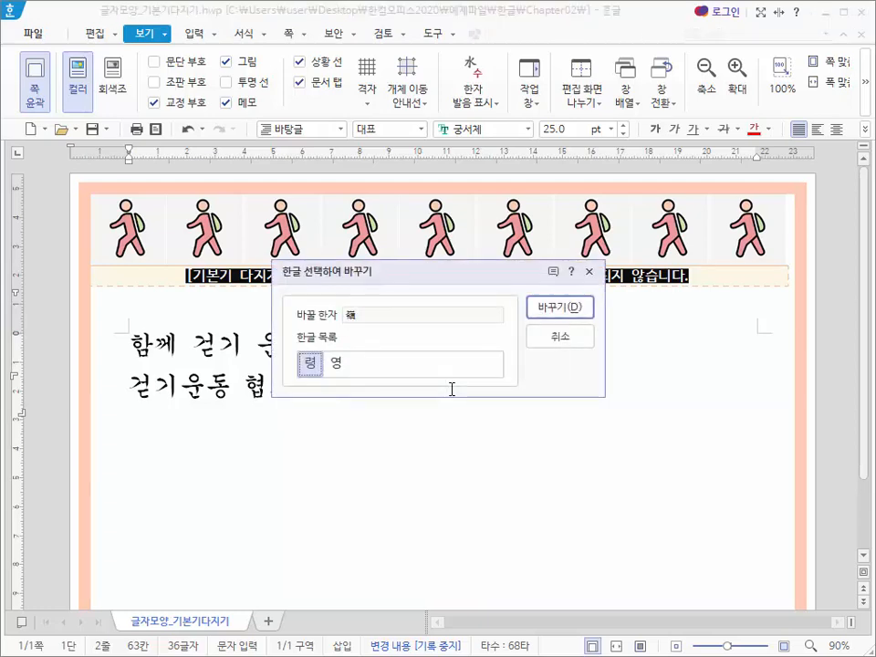
{"action": "left_click", "coordinate": [559, 336]}
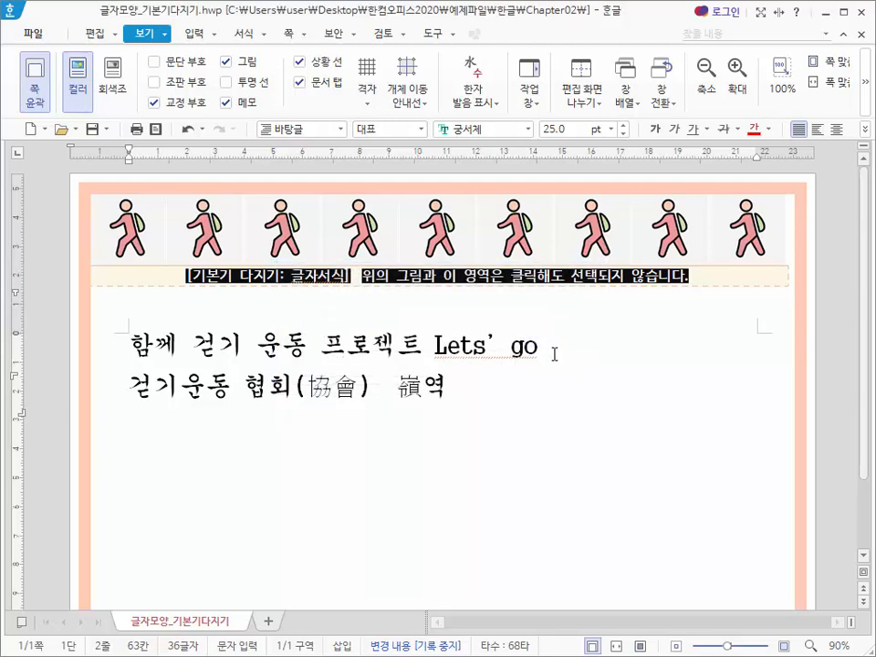
{"action": "double_click", "coordinate": [447, 389]}
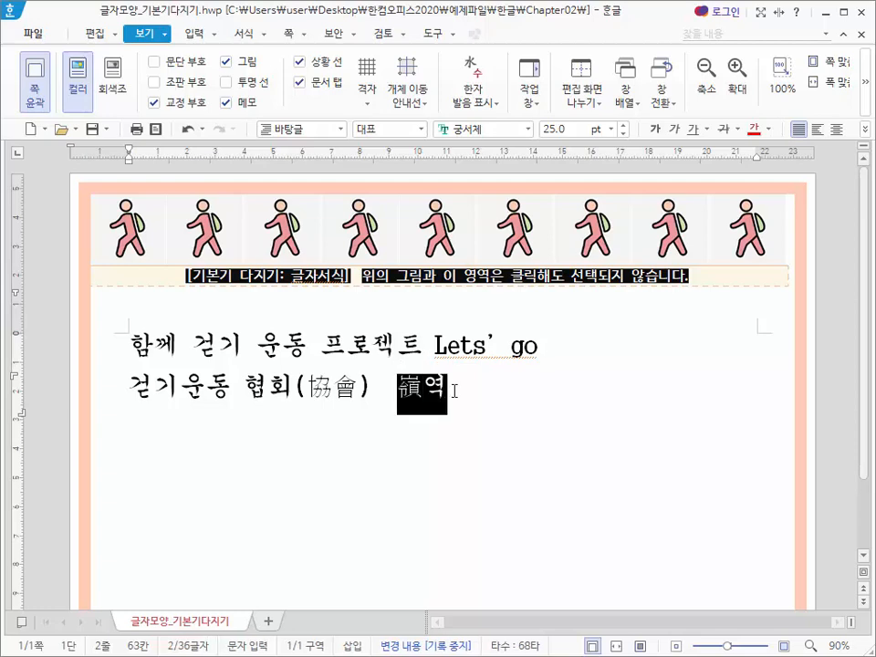
{"action": "key", "text": "F9"}
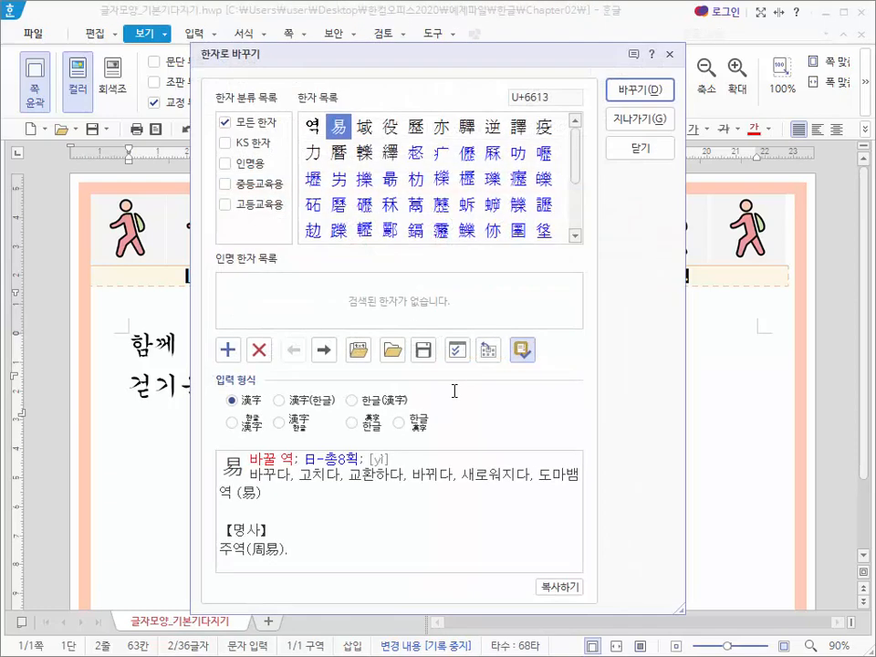
{"action": "left_click", "coordinate": [632, 146]}
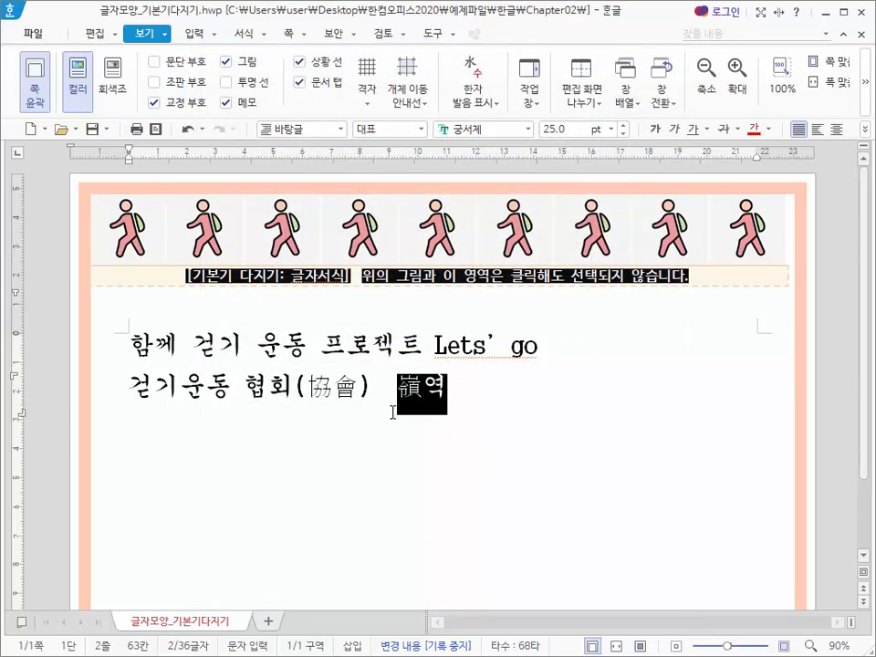
{"action": "left_click", "coordinate": [424, 393]}
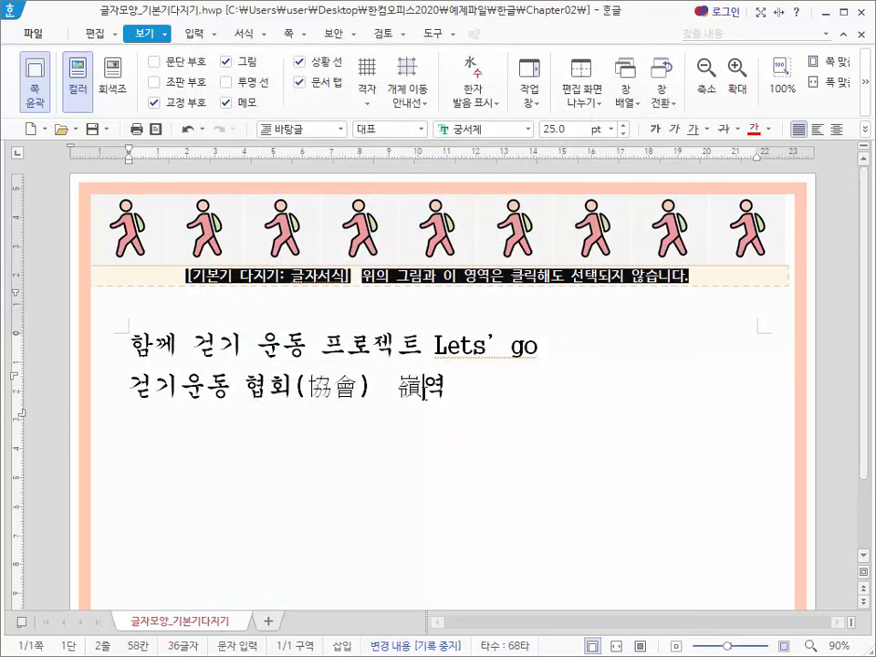
{"action": "left_click", "coordinate": [424, 393]}
{"action": "key", "text": "ctrl+z"}
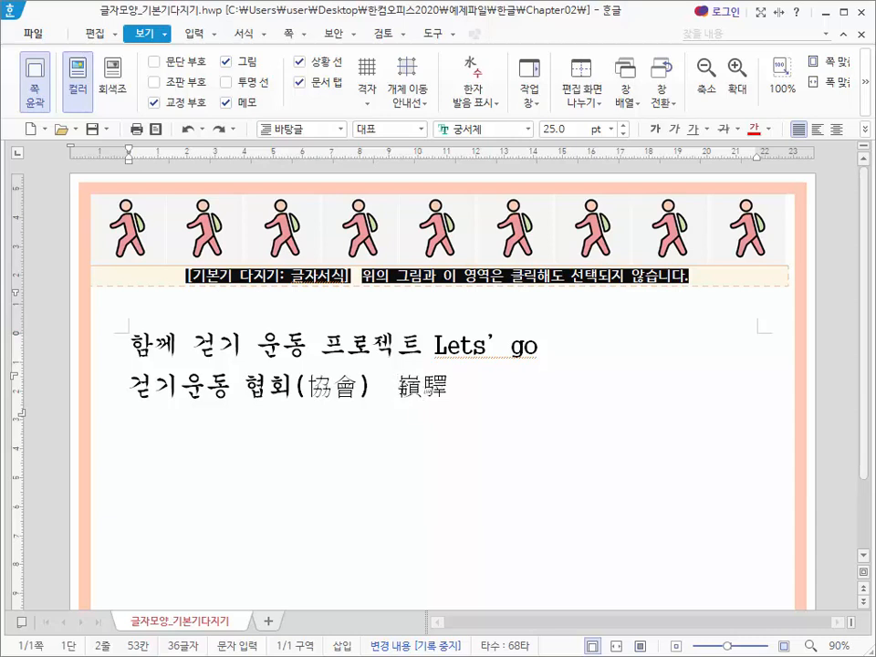
Convert the selected Hanja 嶺驛 to the Hangul "령역" with the 한글로 바꾸기 command, using the 한글 display format
{"action": "left_click_drag", "start_coordinate": [399, 390], "coordinate": [455, 389]}
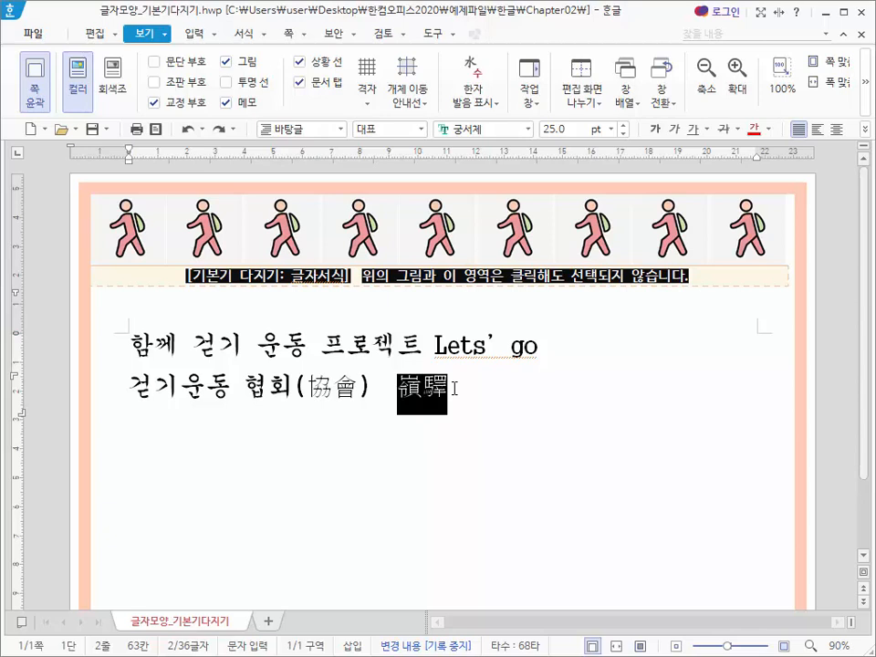
{"action": "left_click", "coordinate": [95, 33]}
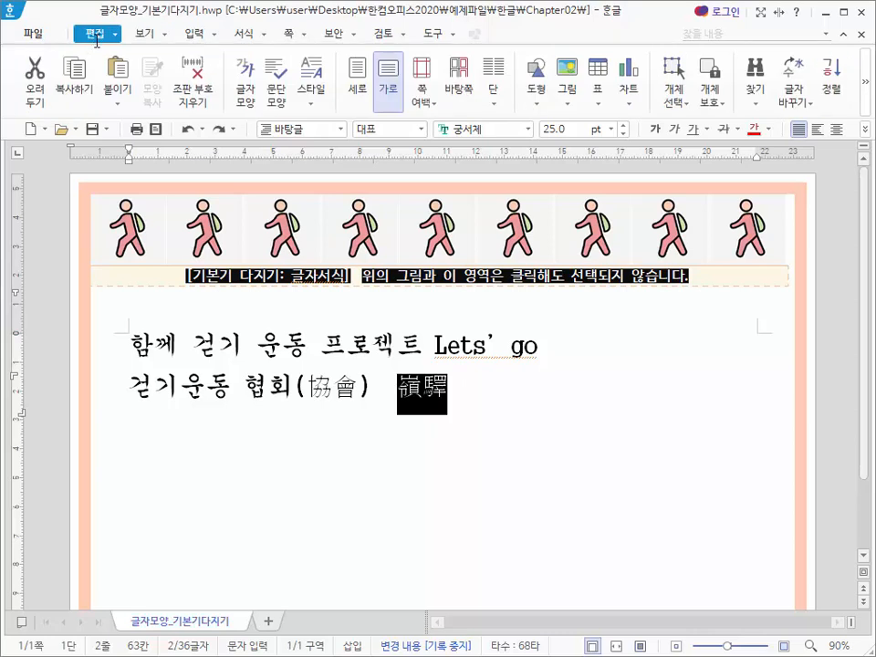
{"action": "left_click", "coordinate": [792, 101]}
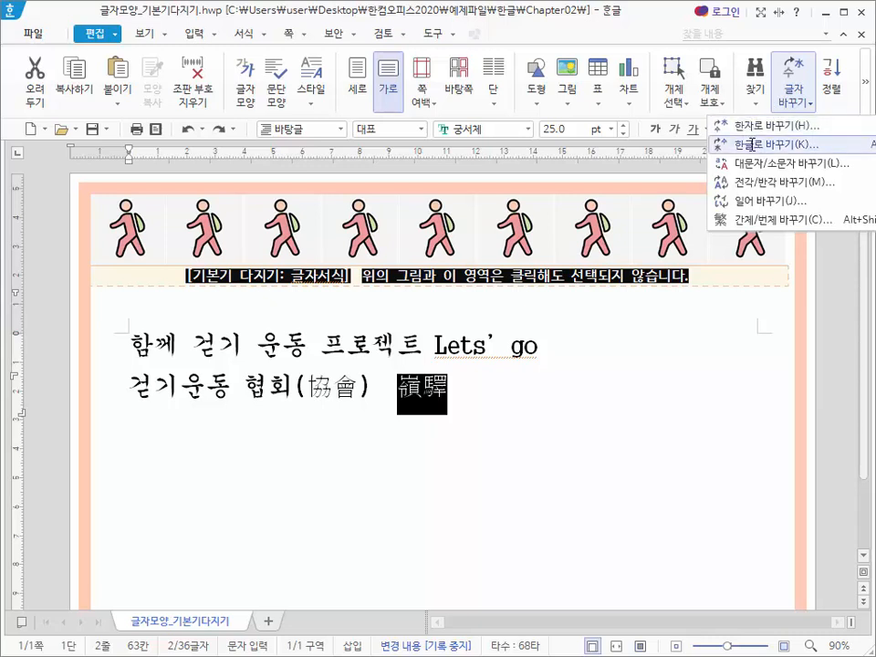
{"action": "left_click", "coordinate": [750, 144]}
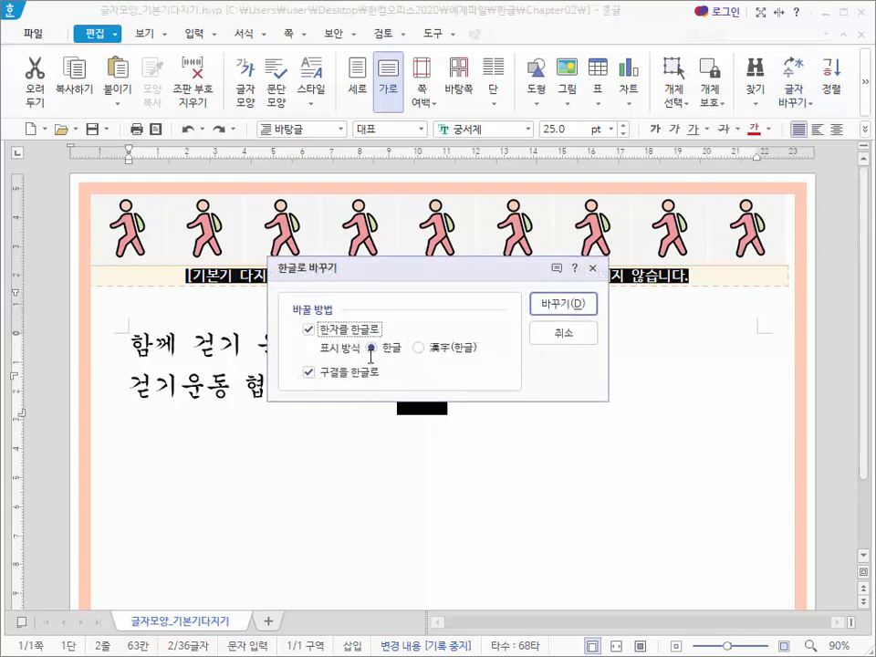
{"action": "left_click", "coordinate": [534, 303]}
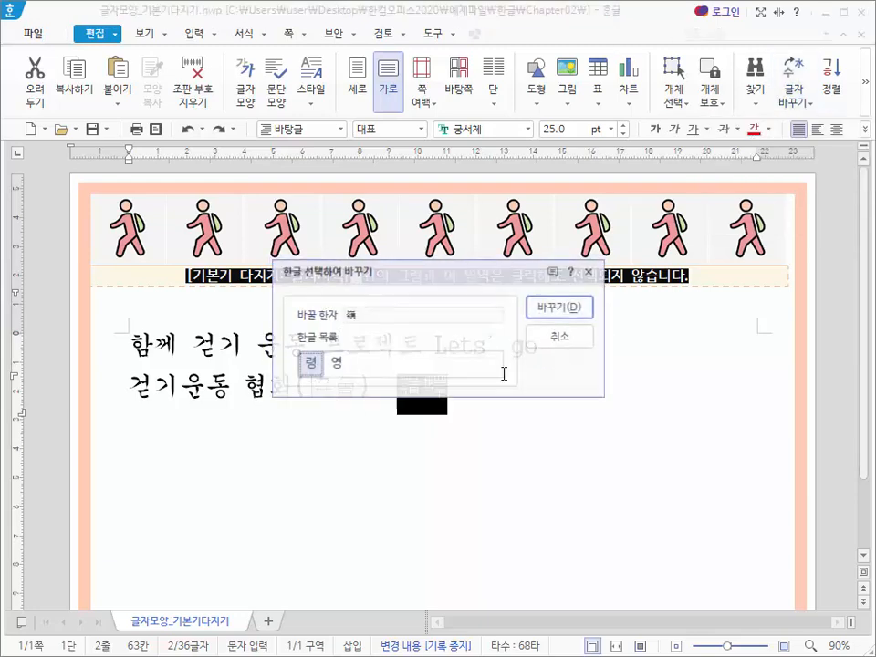
{"action": "left_click", "coordinate": [538, 306]}
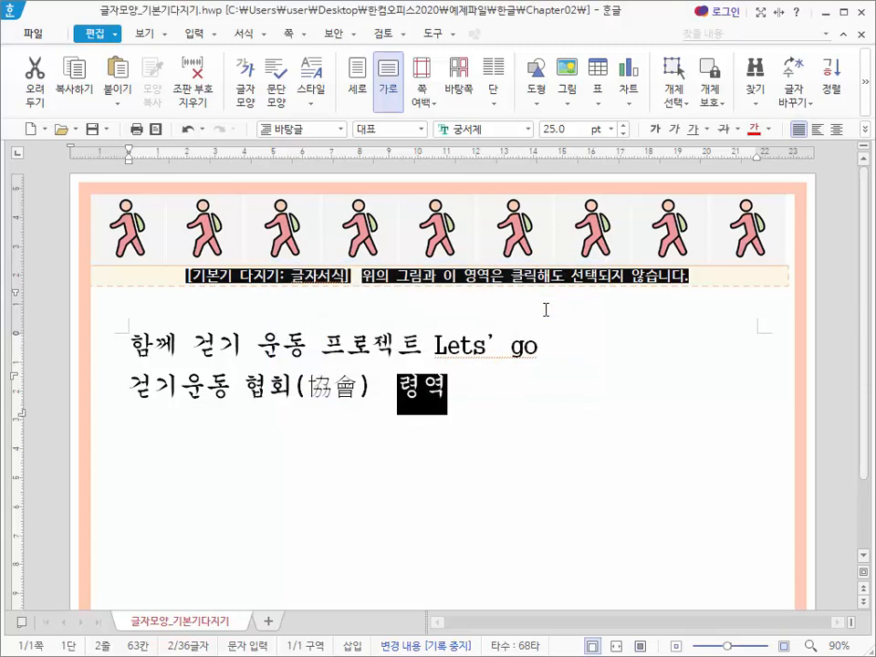
{"action": "left_click", "coordinate": [506, 385]}
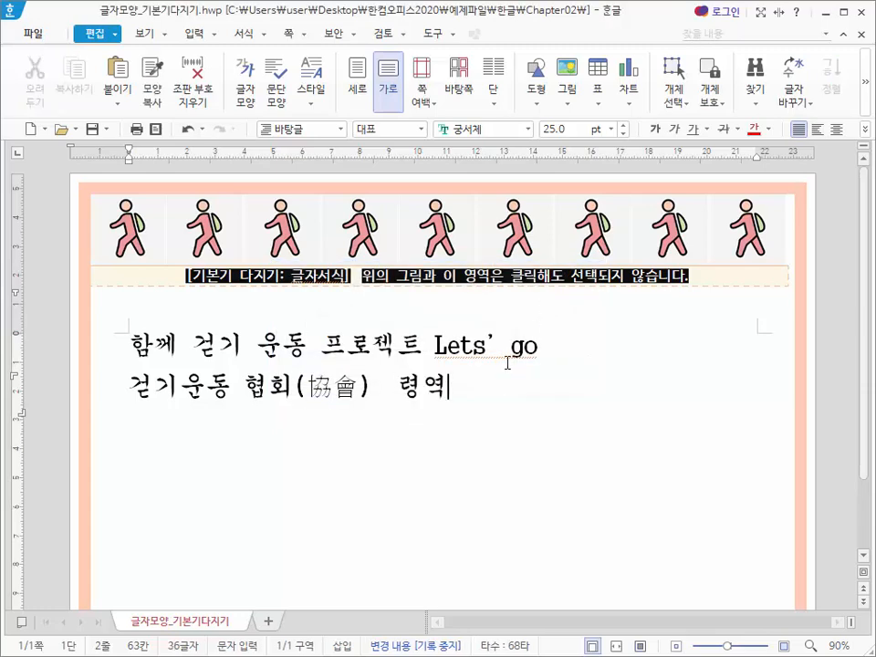
Delete the word "령역" and the spaces before it, back to "협회(協會)"
{"action": "key", "text": "BackSpace"}
{"action": "key", "text": "BackSpace"}
{"action": "key", "text": "BackSpace"}
{"action": "key", "text": "BackSpace"}
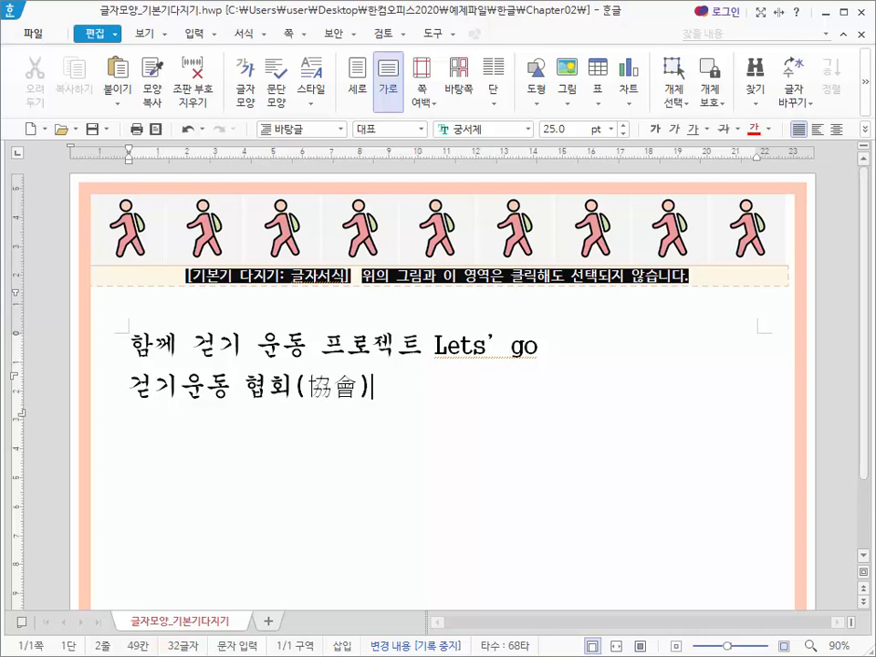
{"action": "key", "text": "ctrl+F10"}
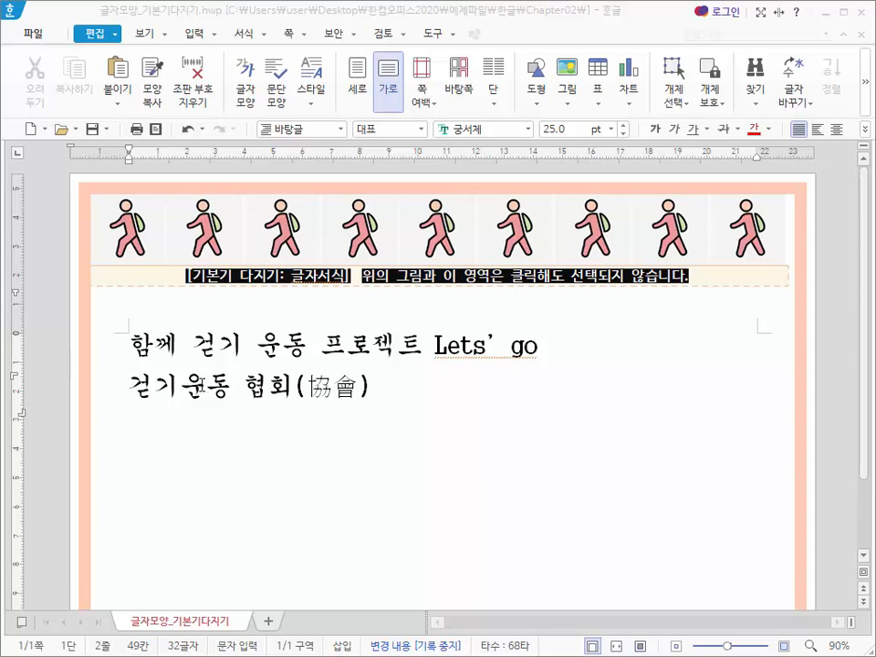
Look up "운동" in the second line in the dictionary and replace it with the suggested word "운동가"
{"action": "left_click_drag", "start_coordinate": [180, 391], "coordinate": [232, 390]}
{"action": "key", "text": "F12"}
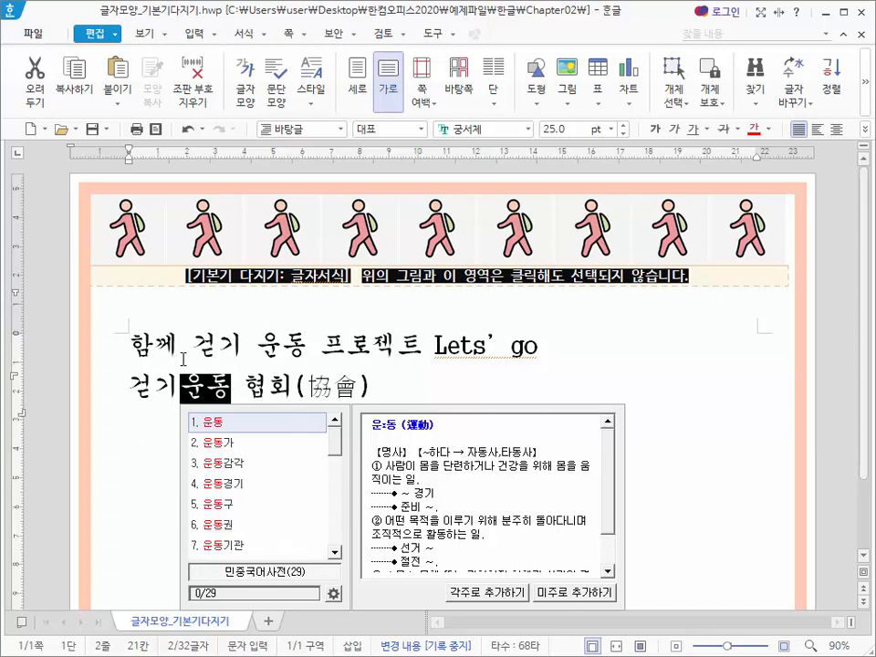
{"action": "left_click", "coordinate": [226, 443]}
{"action": "double_click", "coordinate": [226, 443]}
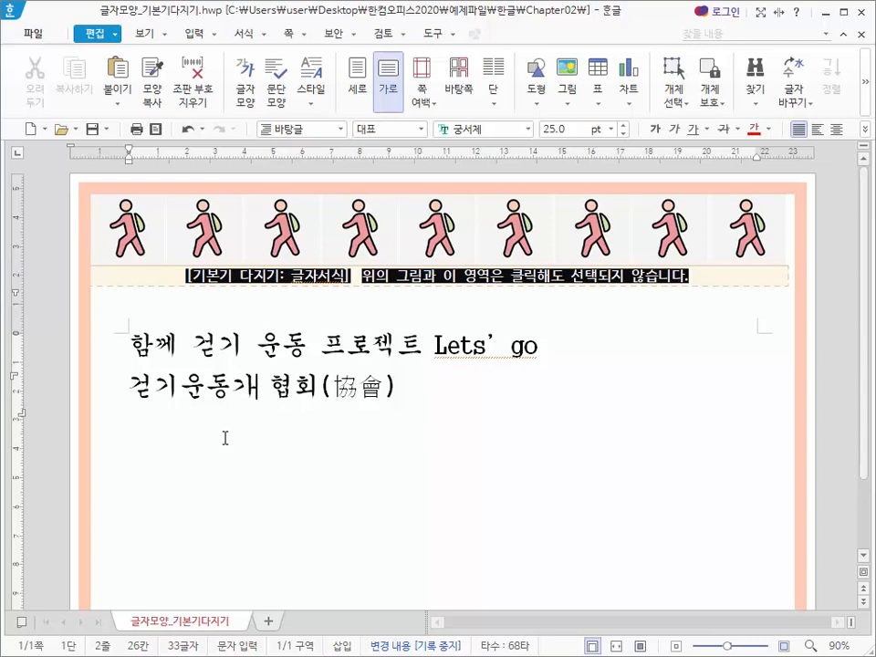
Look up "걷기" in the second line and "함께" in the first line in the dictionary
{"action": "left_click_drag", "start_coordinate": [184, 389], "coordinate": [127, 389]}
{"action": "key", "text": "F12"}
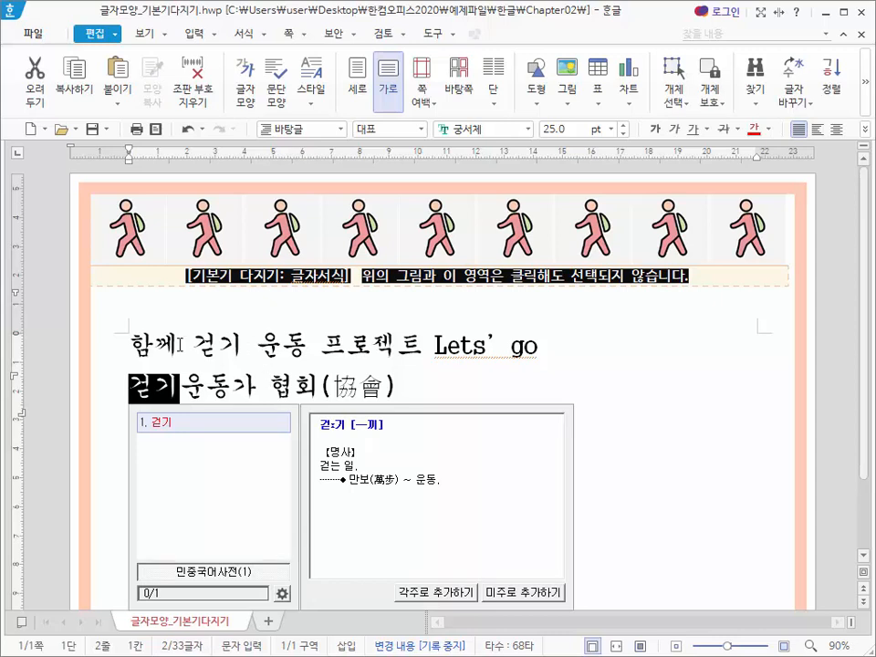
{"action": "left_click_drag", "start_coordinate": [180, 345], "coordinate": [128, 345]}
{"action": "key", "text": "F12"}
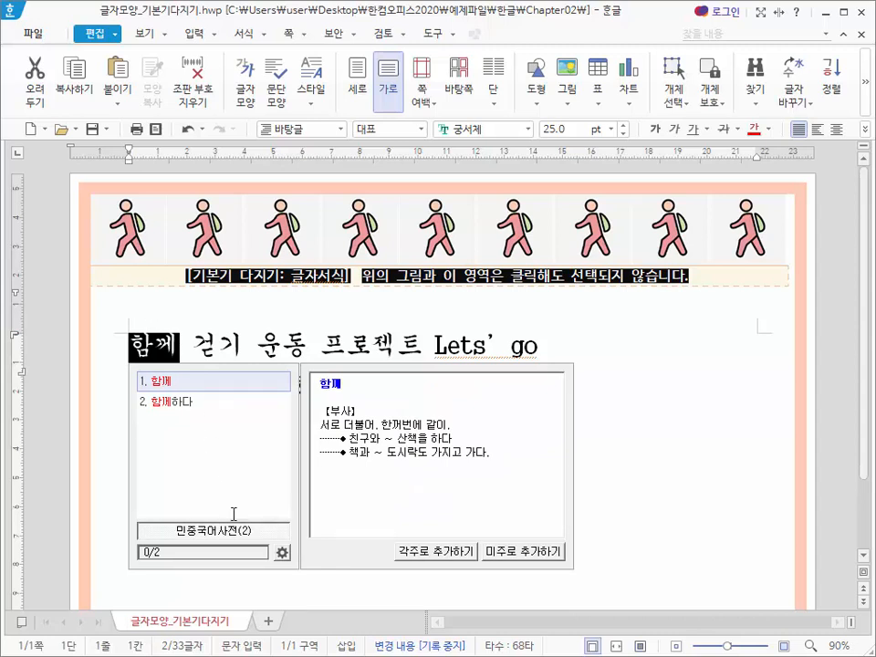
{"action": "key", "text": "Escape"}
{"action": "key", "text": "End"}
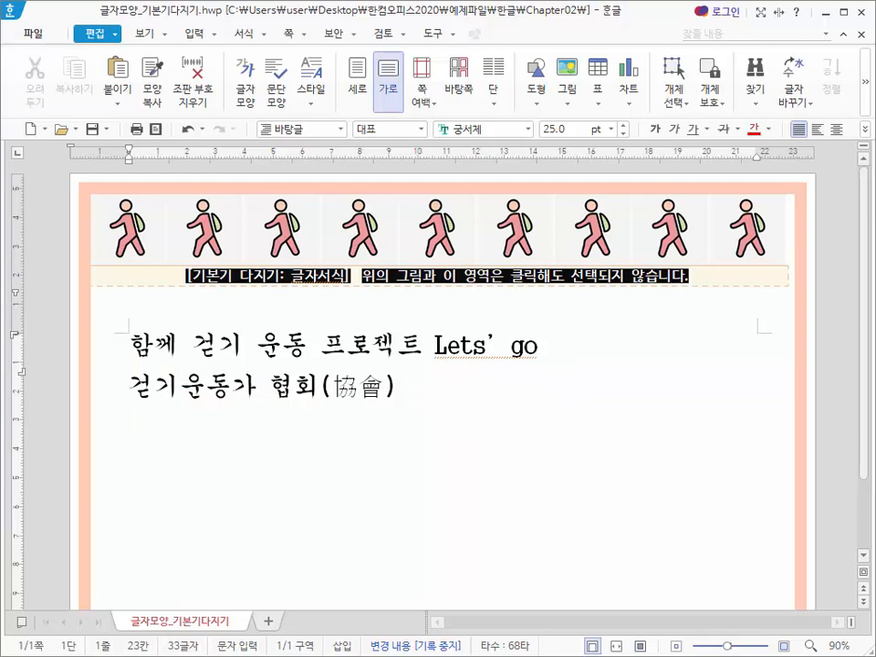
{"action": "left_click", "coordinate": [239, 345]}
{"action": "left_click", "coordinate": [182, 390]}
{"action": "key", "text": "shift+Right"}
{"action": "key", "text": "shift+Right"}
{"action": "key", "text": "shift+Right"}
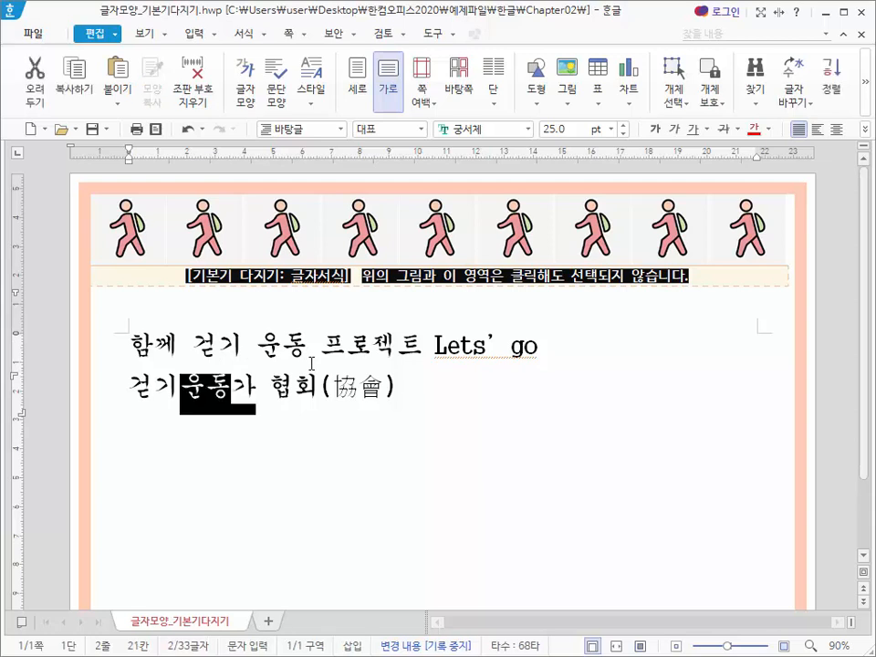
{"action": "key", "text": "F9"}
{"action": "key", "text": "Escape"}
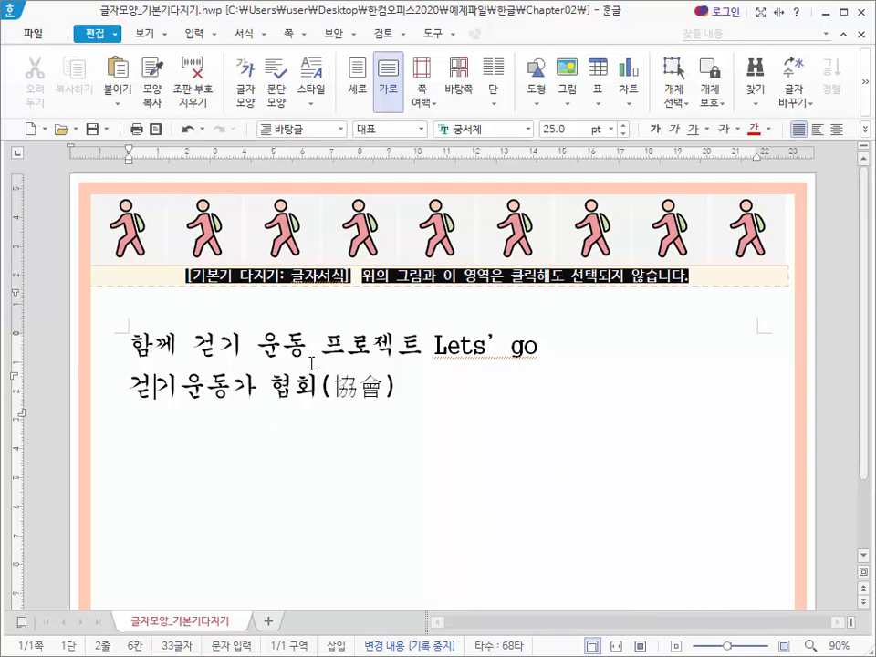
Turn on the display of paragraph marks (문단 부호) in the document
{"action": "scroll", "coordinate": [323, 401], "scroll_direction": "down", "scroll_amount": 1}
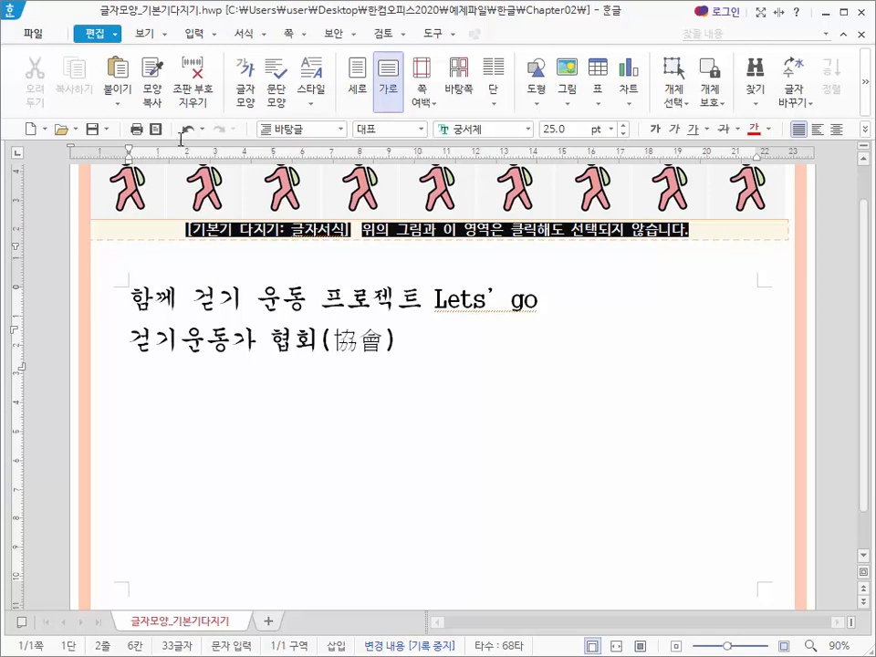
{"action": "left_click", "coordinate": [141, 34]}
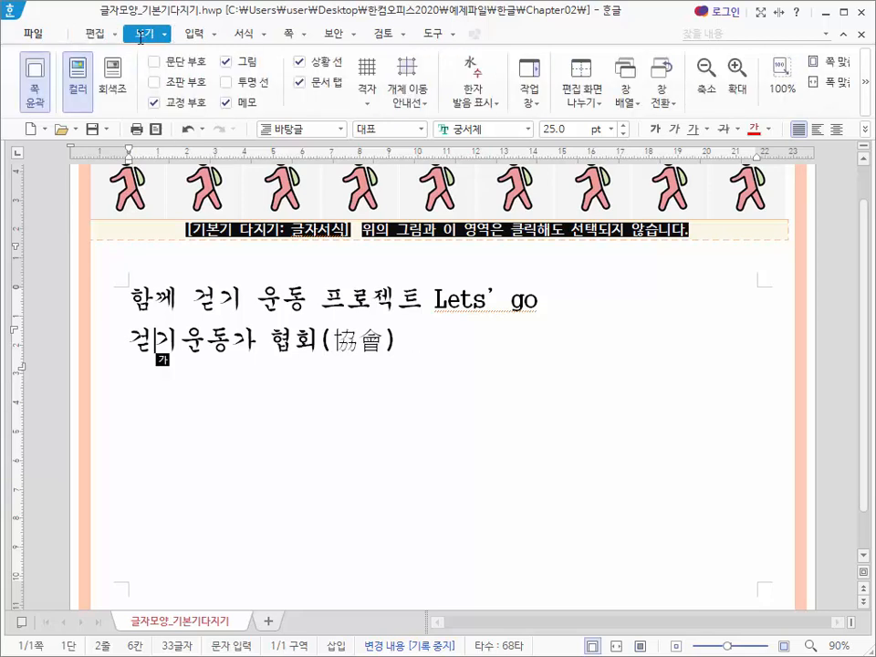
{"action": "left_click", "coordinate": [190, 64]}
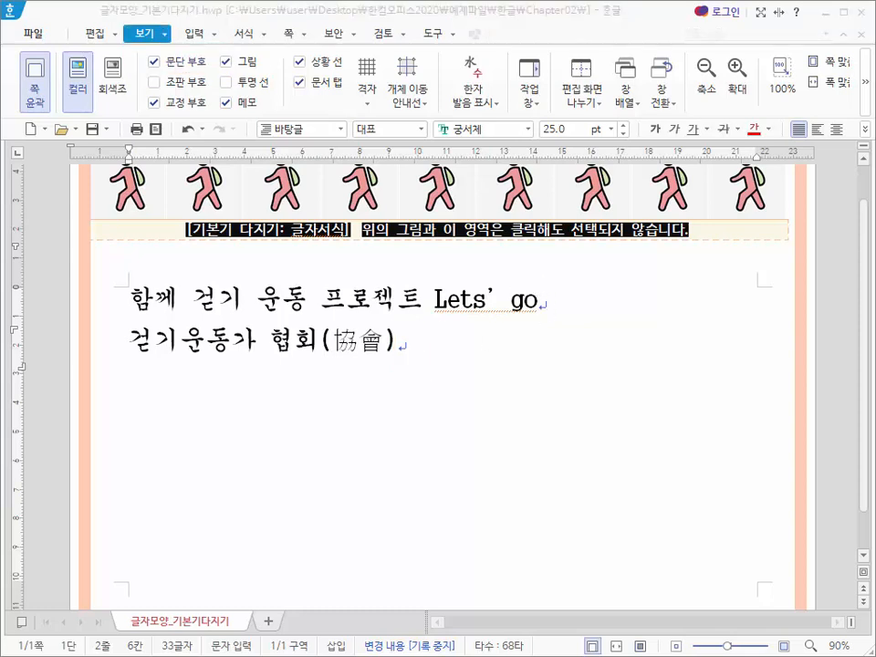
Try extending the second line with spaces after "협회(協會)" until it wraps, and delete the added spaces
{"action": "left_click", "coordinate": [402, 343]}
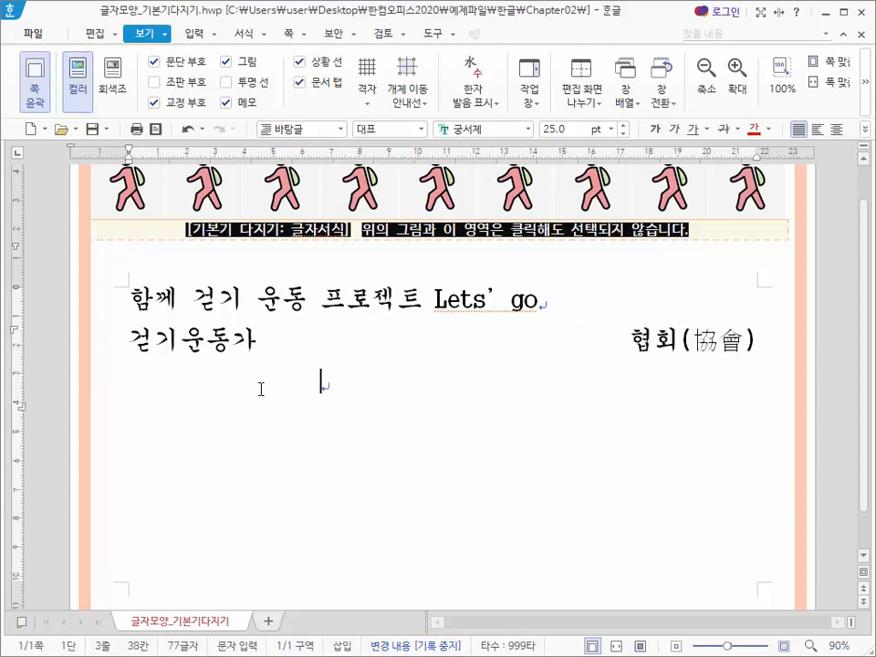
{"action": "key", "text": "BackSpace"}
{"action": "key", "text": "BackSpace"}
{"action": "key", "text": "BackSpace"}
{"action": "key", "text": "BackSpace"}
{"action": "key", "text": "BackSpace"}
{"action": "key", "text": "BackSpace"}
{"action": "key", "text": "BackSpace"}
{"action": "key", "text": "BackSpace"}
{"action": "key", "text": "BackSpace"}
{"action": "key", "text": "BackSpace"}
{"action": "key", "text": "BackSpace"}
{"action": "key", "text": "BackSpace"}
{"action": "key", "text": "BackSpace"}
{"action": "key", "text": "BackSpace"}
{"action": "key", "text": "BackSpace"}
{"action": "key", "text": "BackSpace"}
{"action": "key", "text": "BackSpace"}
{"action": "key", "text": "BackSpace"}
{"action": "key", "text": "BackSpace"}
{"action": "key", "text": "BackSpace"}
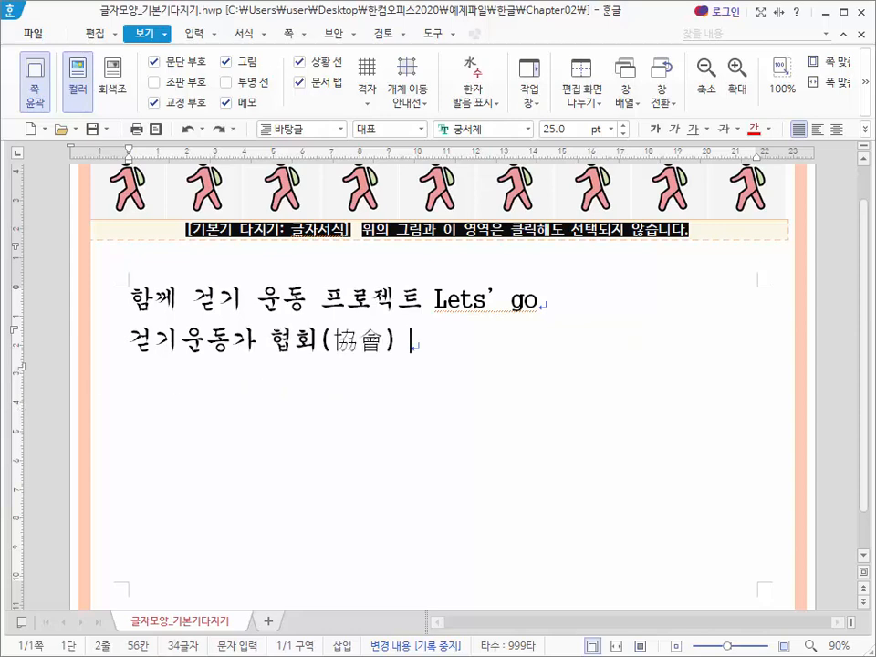
Continue the second line directly after "협회(協會)" with the text "와 함께하는 우리 함께 걸어요"
{"action": "key", "text": "ctrl+F10"}
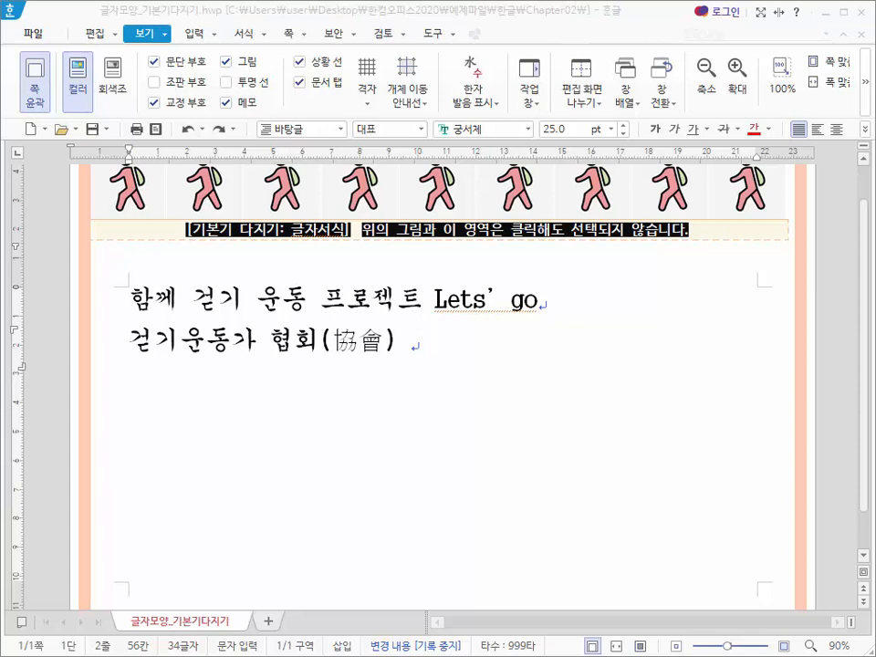
{"action": "left_click", "coordinate": [411, 342]}
{"action": "key", "text": "BackSpace"}
{"action": "type", "text": "와"}
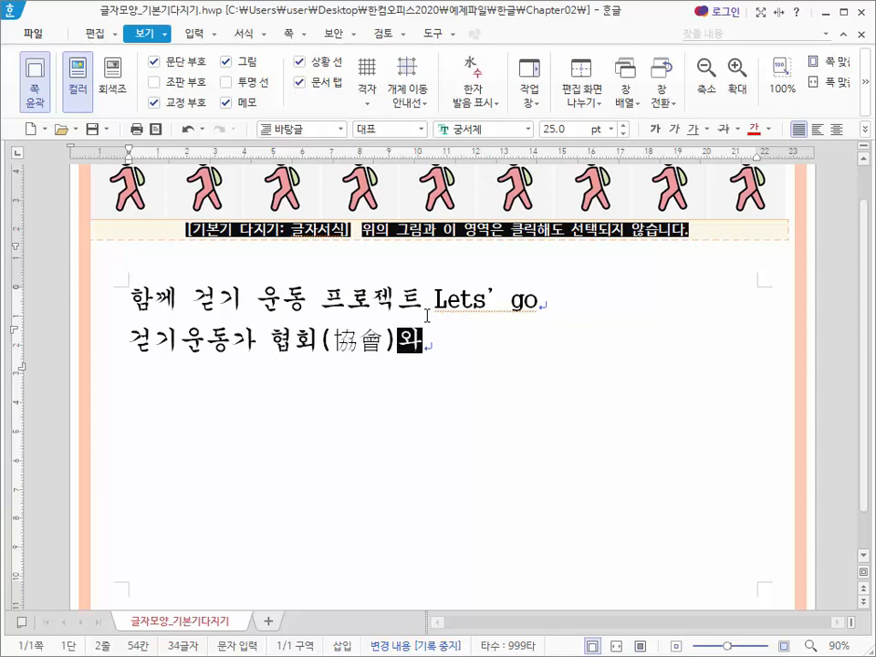
{"action": "type", "text": " 함께하는 이"}
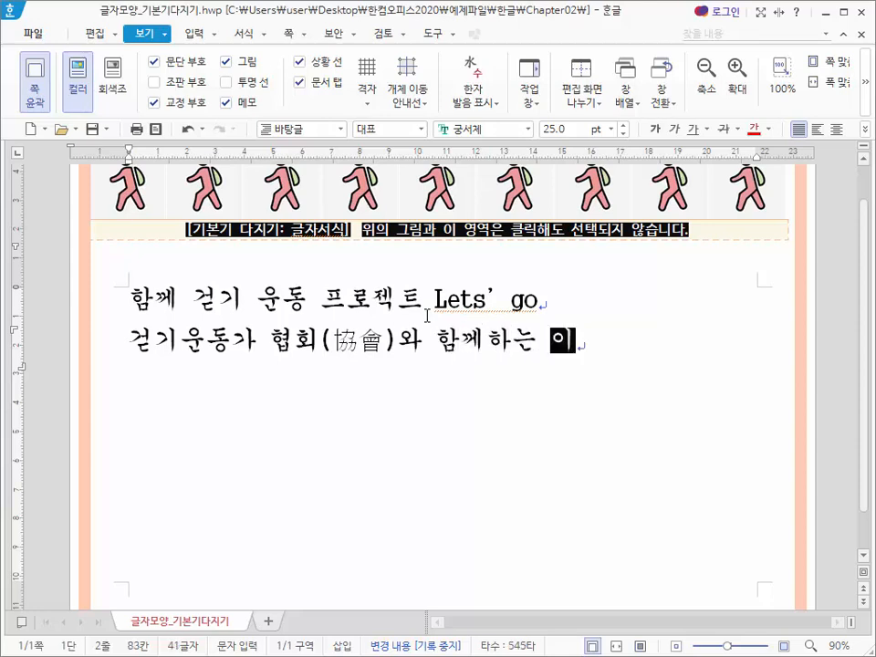
{"action": "key", "text": "BackSpace"}
{"action": "type", "text": "우"}
{"action": "type", "text": "리 함ㄲ께 걸어요"}
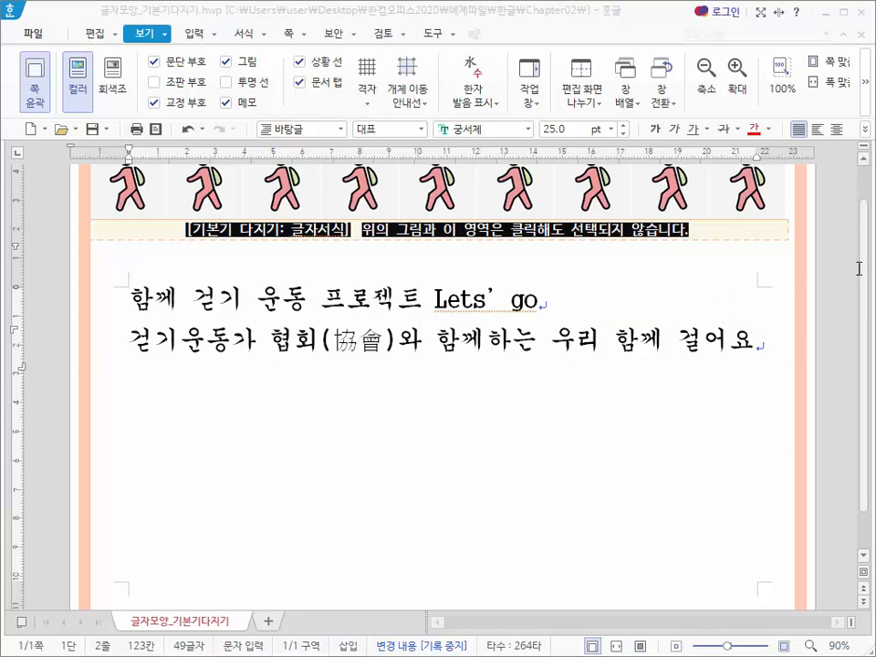
Leave an empty line below the second line and insert a ★ on the fourth line by converting ㅁ to a special character
{"action": "left_click", "coordinate": [840, 343]}
{"action": "key", "text": "Return"}
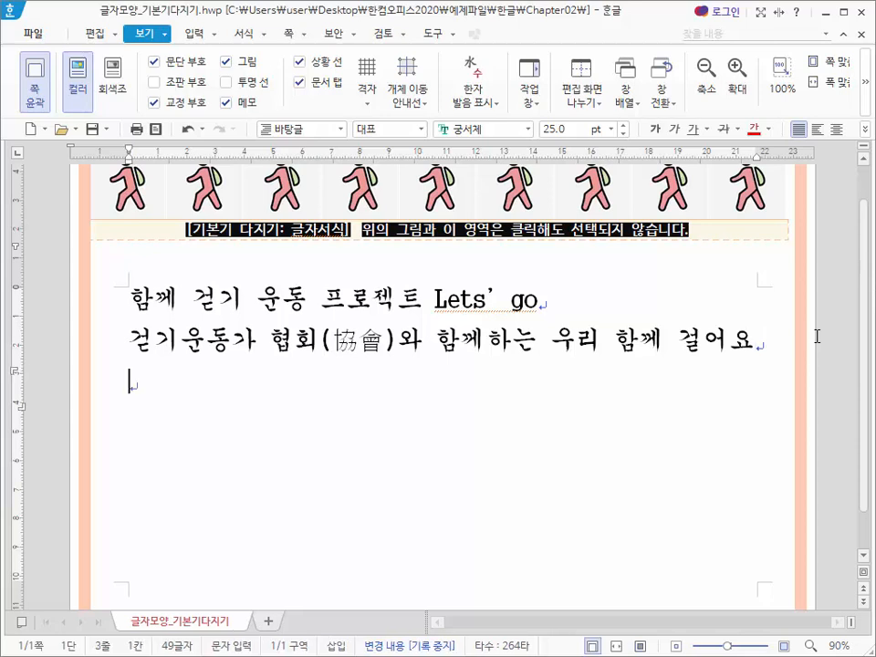
{"action": "key", "text": "Return"}
{"action": "key", "text": "Hangul"}
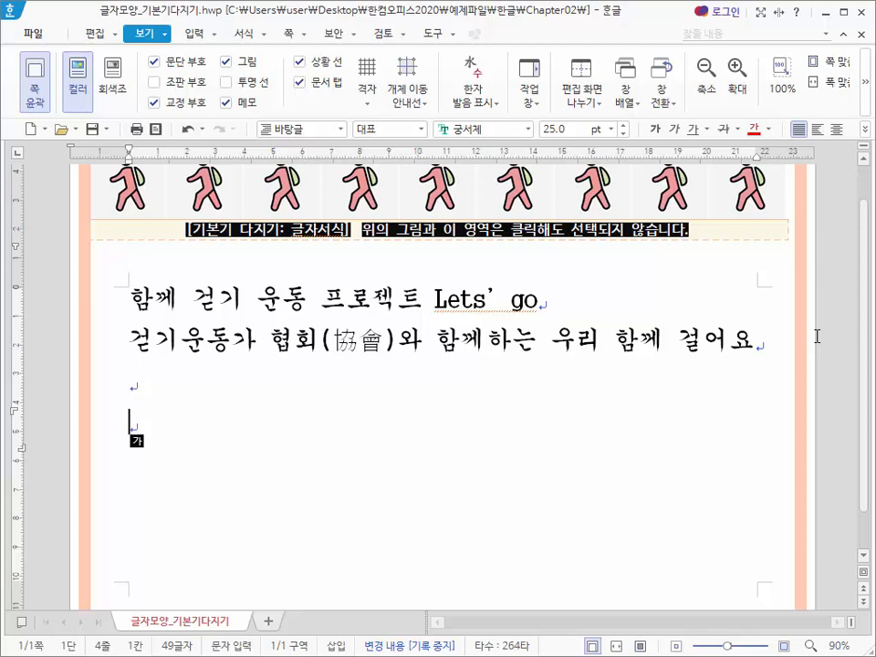
{"action": "type", "text": "ㅁ"}
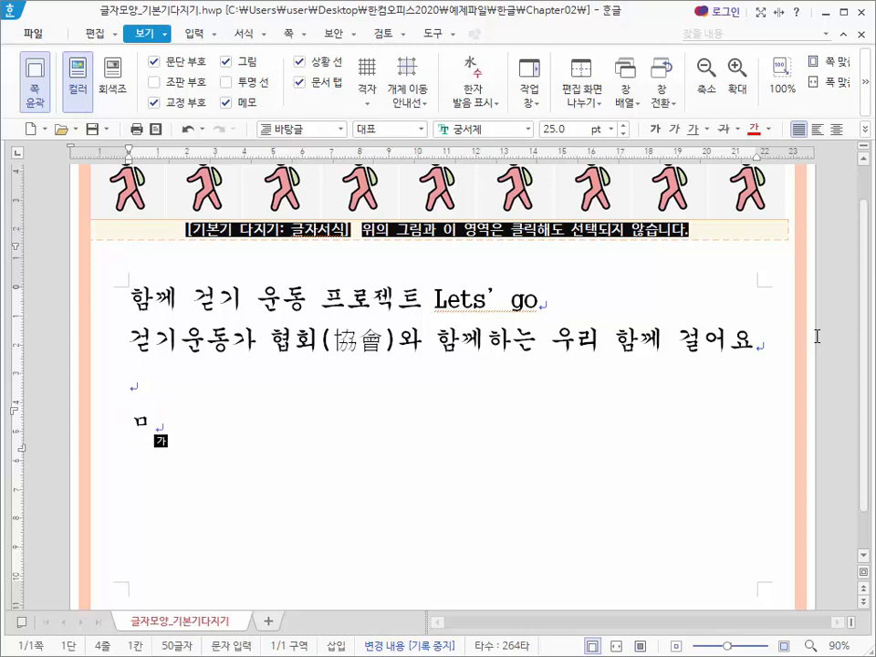
{"action": "key", "text": "F9"}
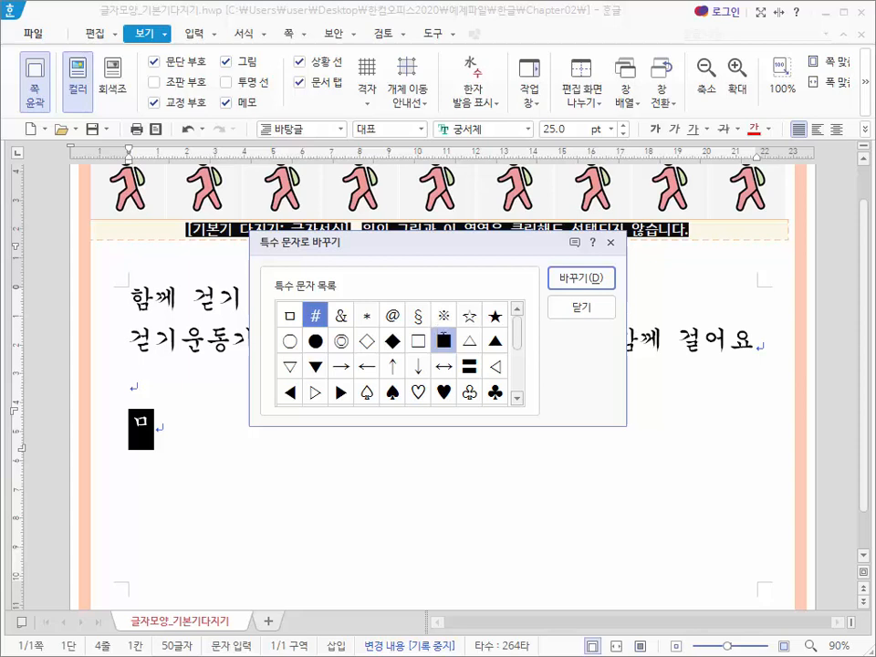
{"action": "left_click", "coordinate": [494, 316]}
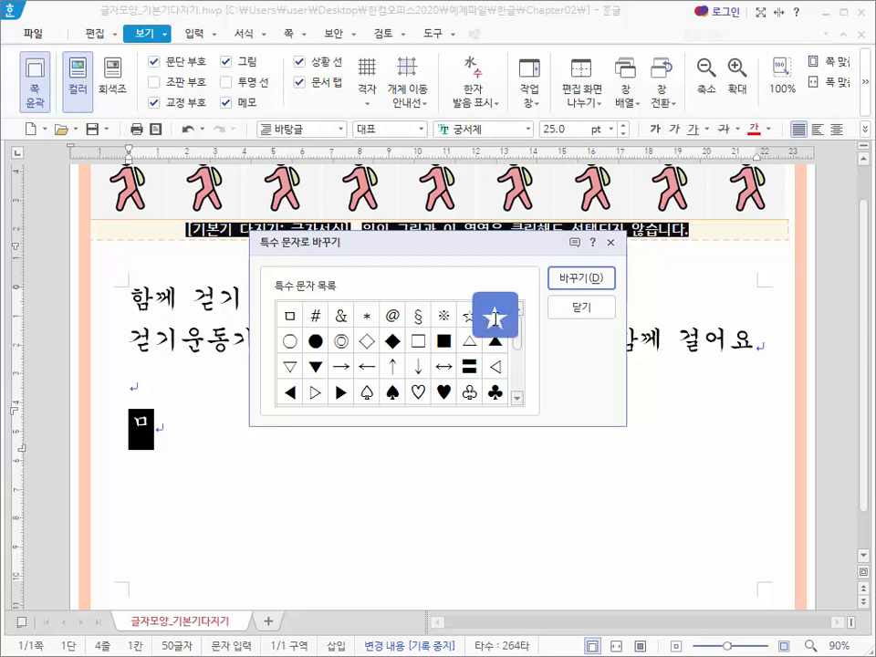
{"action": "left_click", "coordinate": [581, 278]}
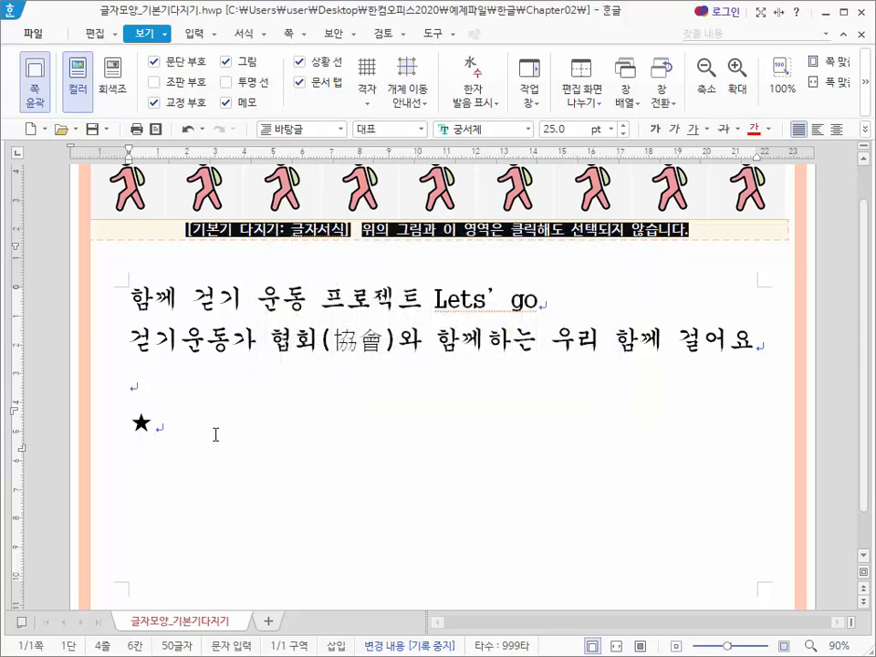
Enter "언제: 2020년 3월,10월 첫주 토요일, 오전 10시" after the ★, separated by a space
{"action": "key", "text": "Hangul"}
{"action": "type", "text": "언제"}
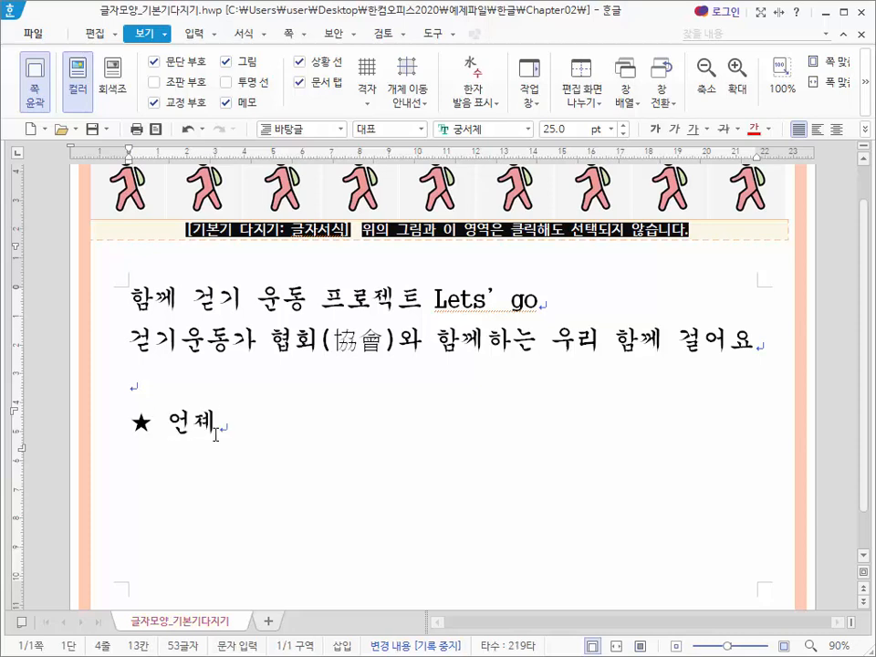
{"action": "type", "text": ": 2"}
{"action": "key", "text": "BackSpace"}
{"action": "key", "text": "BackSpace"}
{"action": "key", "text": "BackSpace"}
{"action": "key", "text": "BackSpace"}
{"action": "type", "text": "제: 2020ㄴ"}
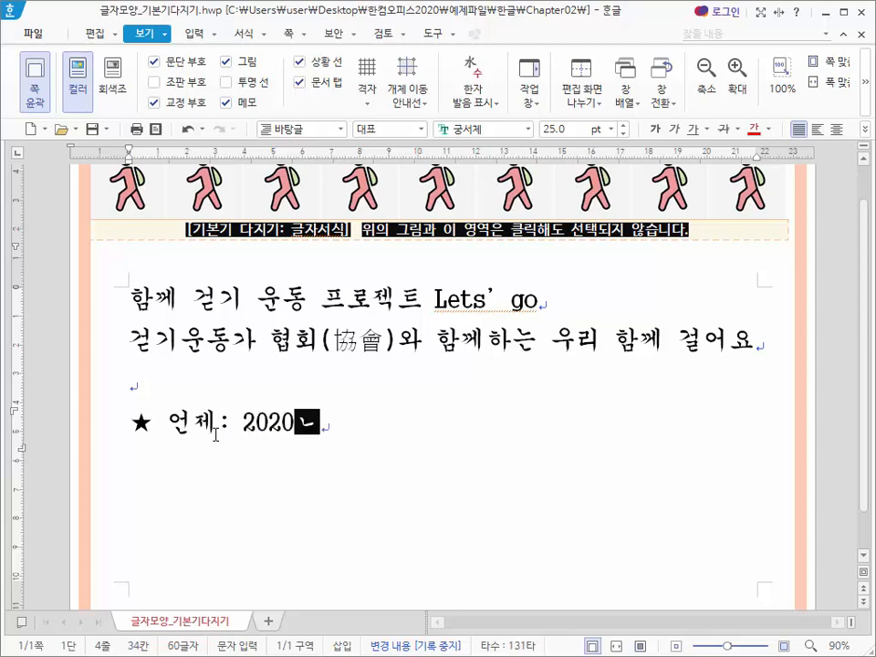
{"action": "type", "text": "년 3월,10워"}
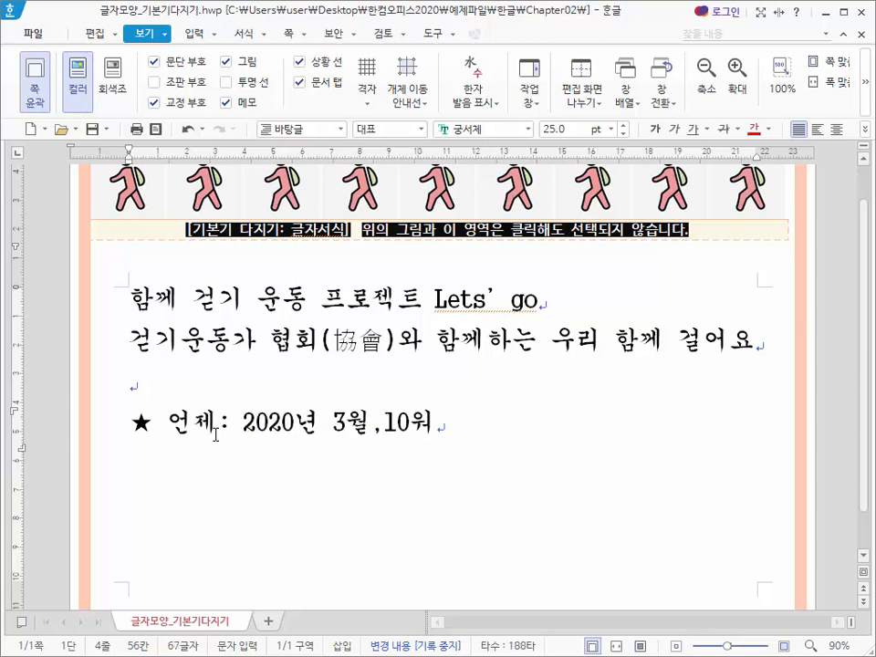
{"action": "type", "text": "ㄹ 첫주 토용"}
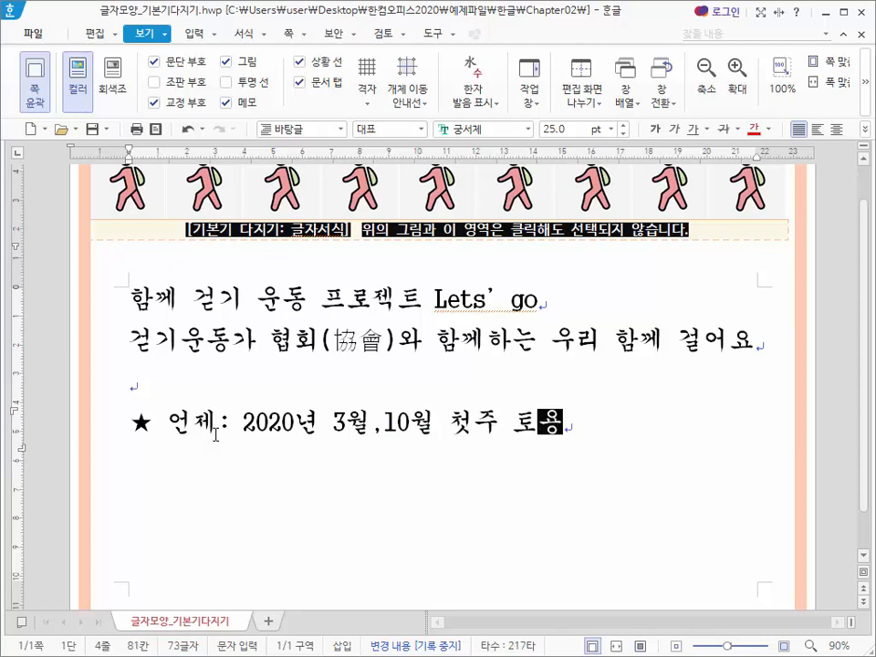
{"action": "type", "text": "일, 옷"}
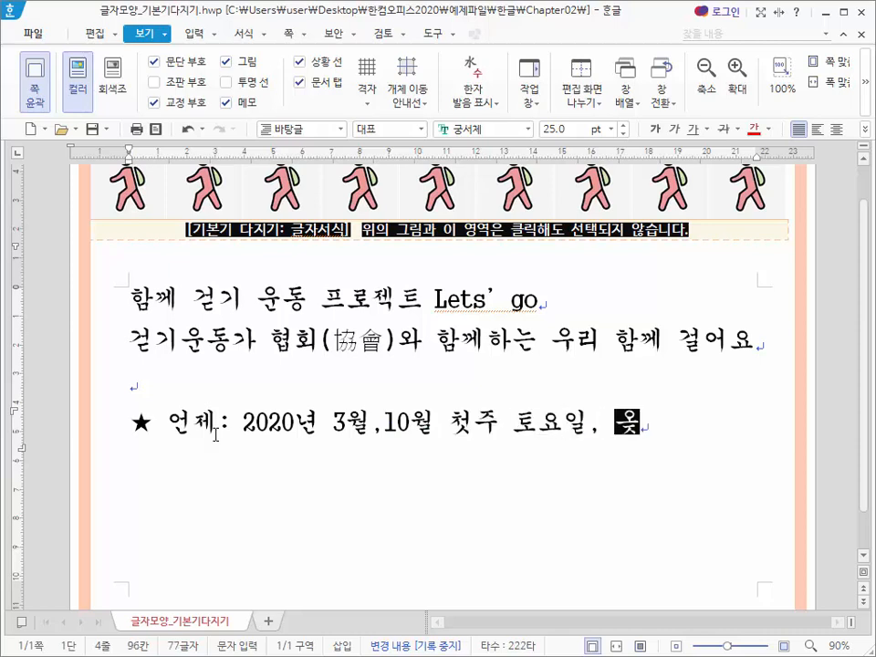
{"action": "type", "text": "전 120"}
{"action": "key", "text": "BackSpace"}
{"action": "key", "text": "BackSpace"}
{"action": "type", "text": "0시"}
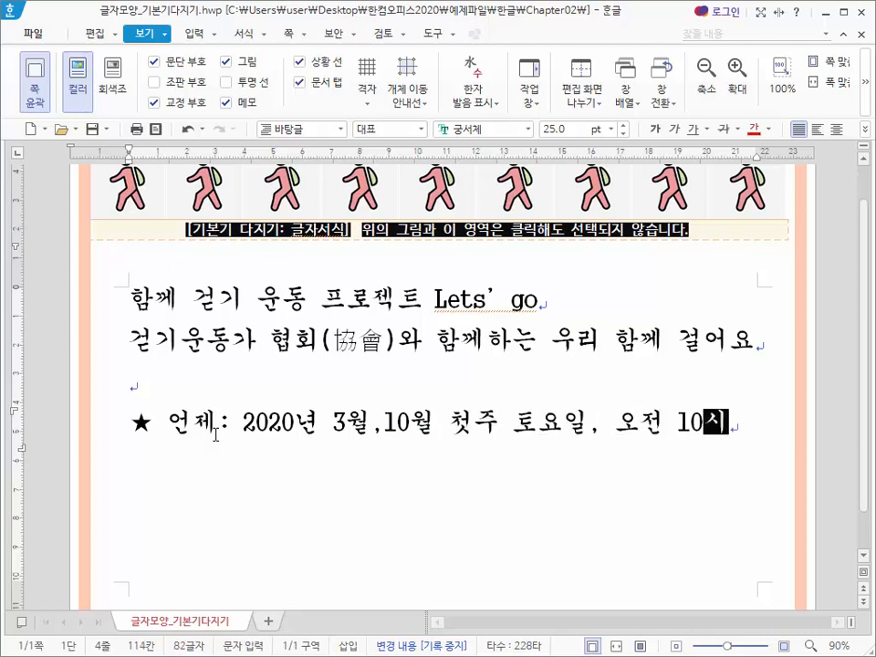
Add a new line with a ★ converted from ㅁ, followed by "어디서: 전국걷기운동협회에서 시작해요"
{"action": "key", "text": "Return"}
{"action": "type", "text": "ㅁ"}
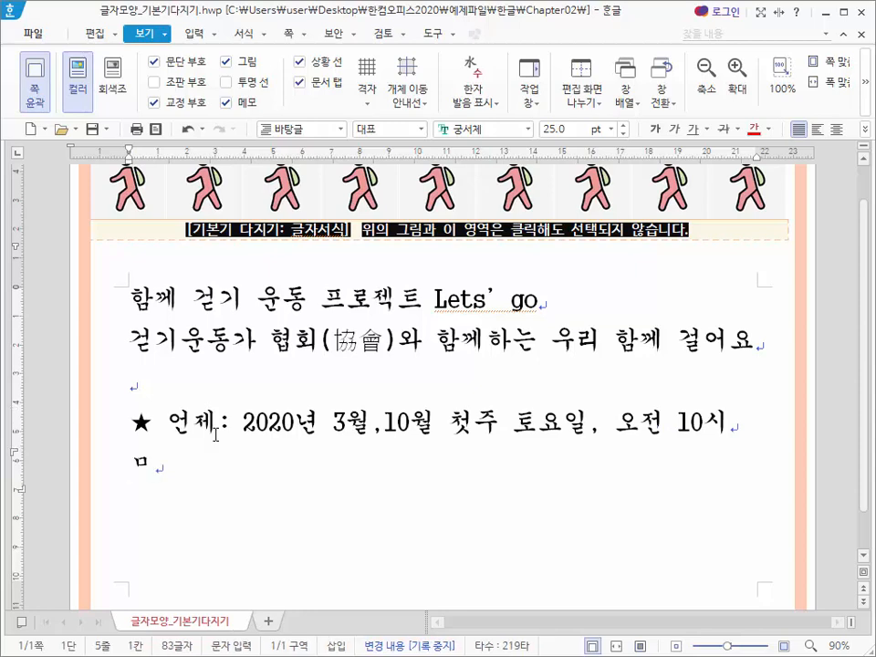
{"action": "key", "text": "Hangul_Hanja"}
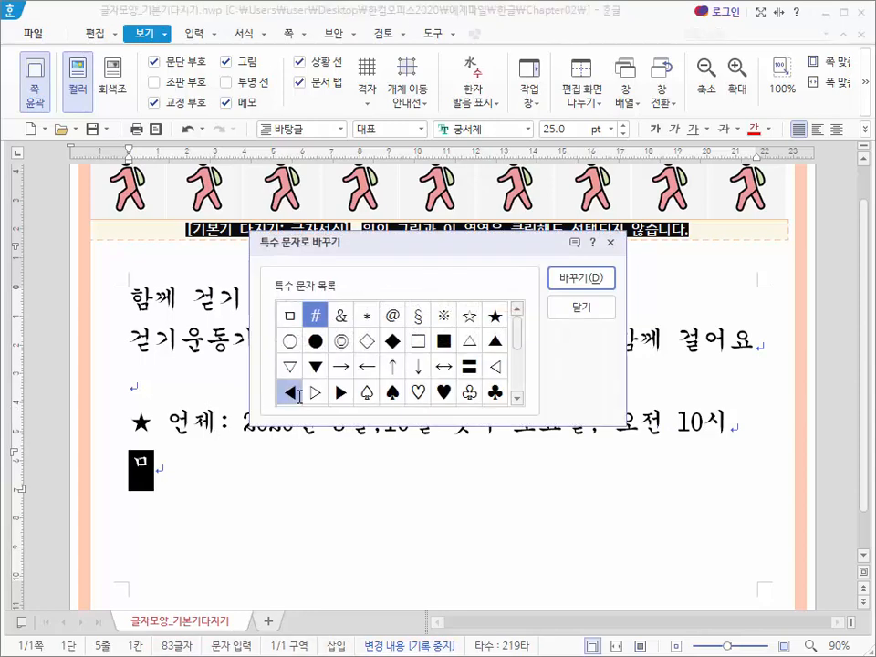
{"action": "left_click", "coordinate": [495, 316]}
{"action": "left_click", "coordinate": [578, 277]}
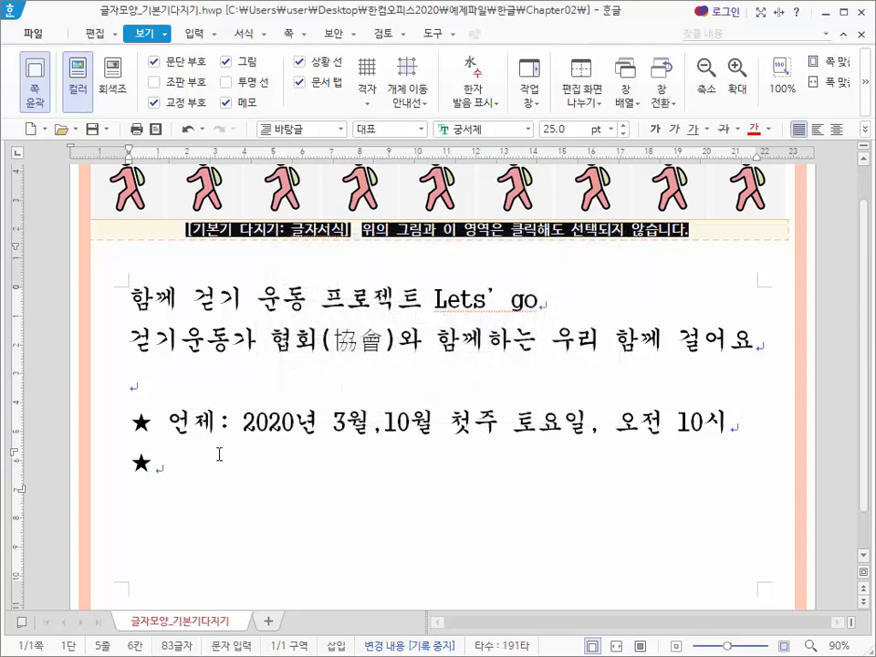
{"action": "type", "text": "어디서: 전국"}
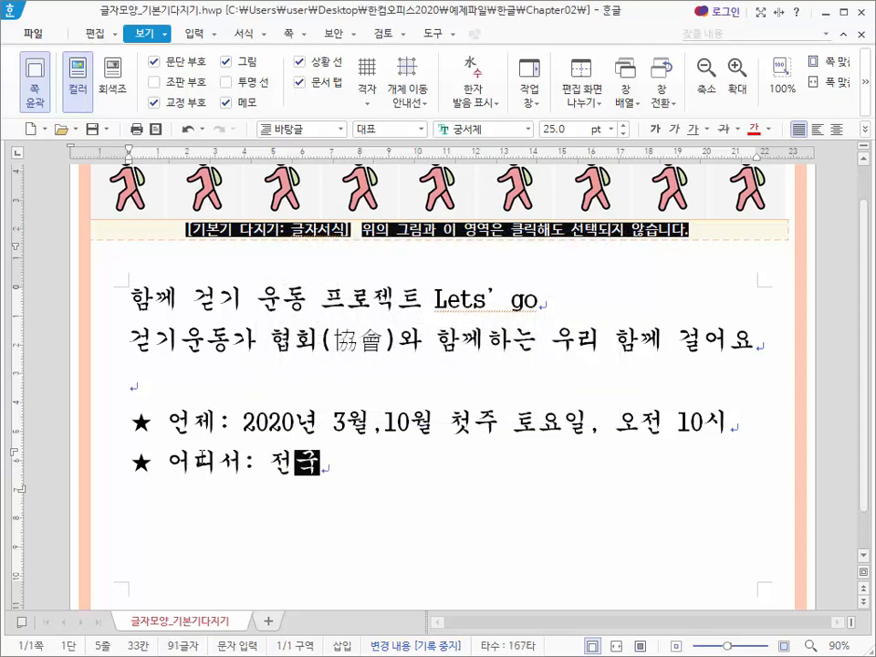
{"action": "type", "text": "걷기우ㄴ동협회에서 시작해요"}
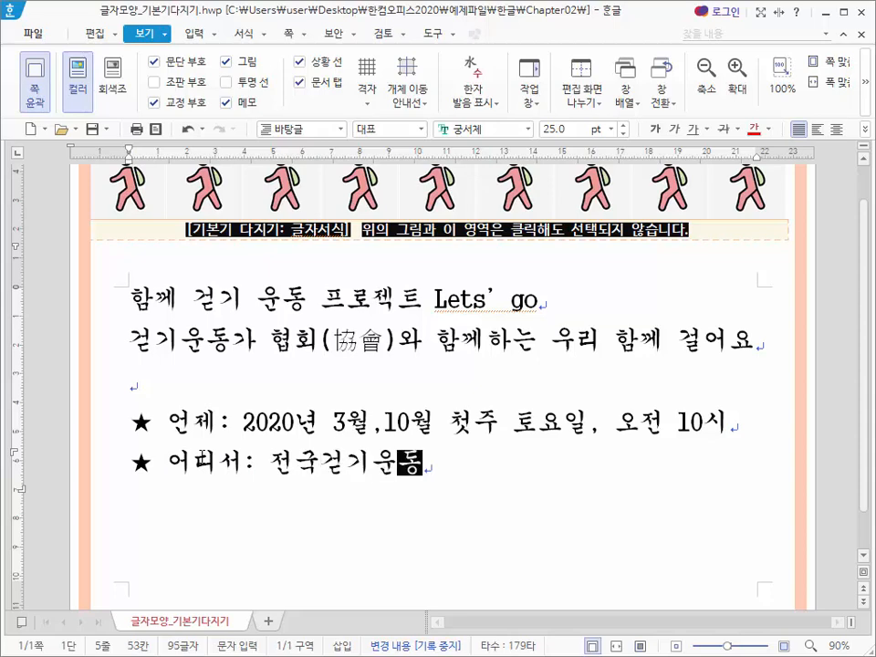